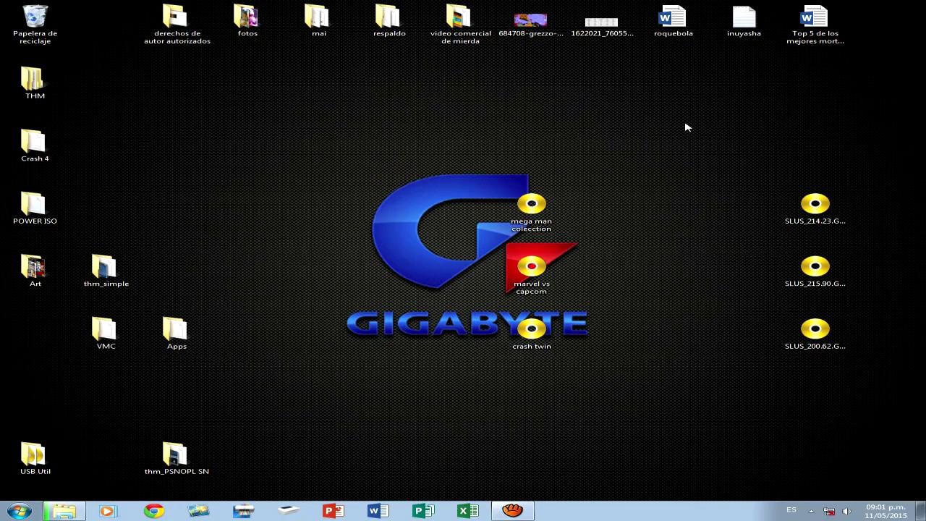
Move the mega man colecction, marvel vs capcom and crash twin disc images on the desktop closer to the SLUS images.
left_click_drag(369, 163, 571, 354)
left_click_drag(369, 130, 916, 440)
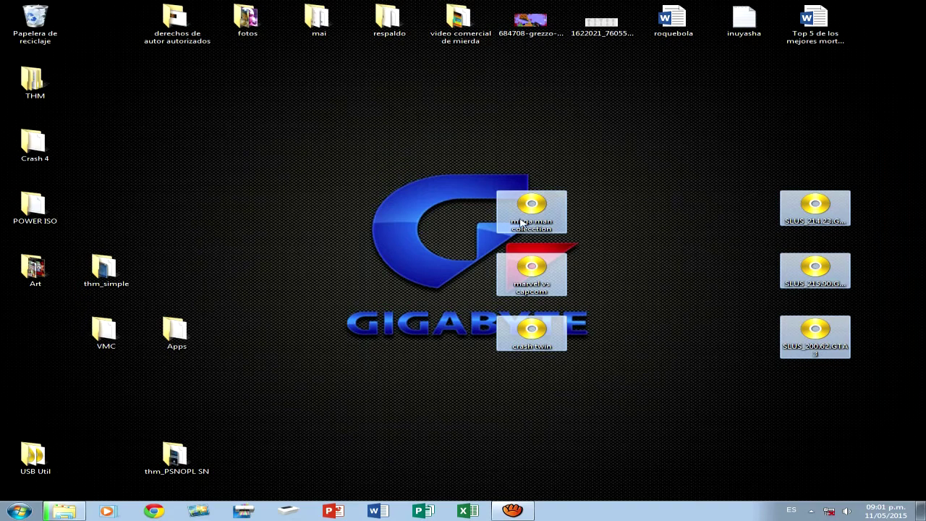
left_click(530, 226)
left_click_drag(584, 181, 496, 391)
left_click_drag(537, 229, 679, 229)
left_click_drag(780, 157, 897, 493)
left_click(830, 336)
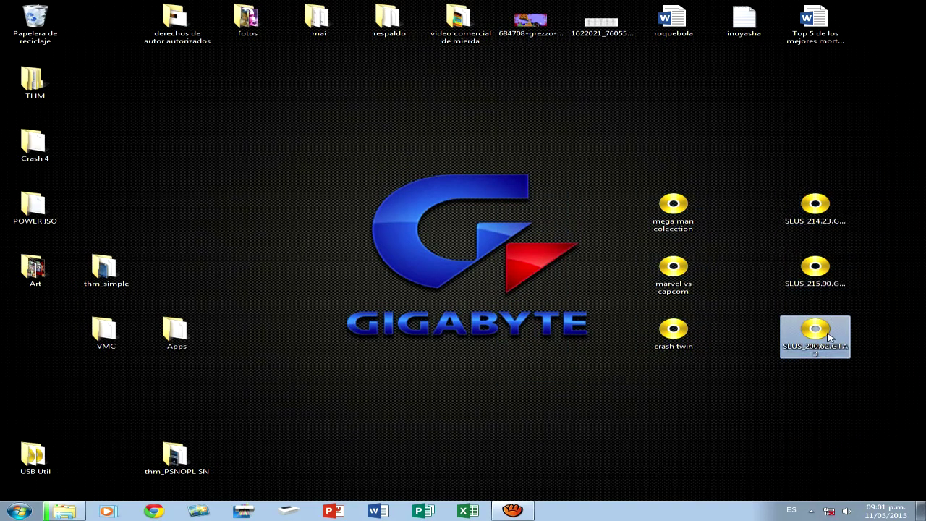
left_click(827, 269)
left_click(807, 209)
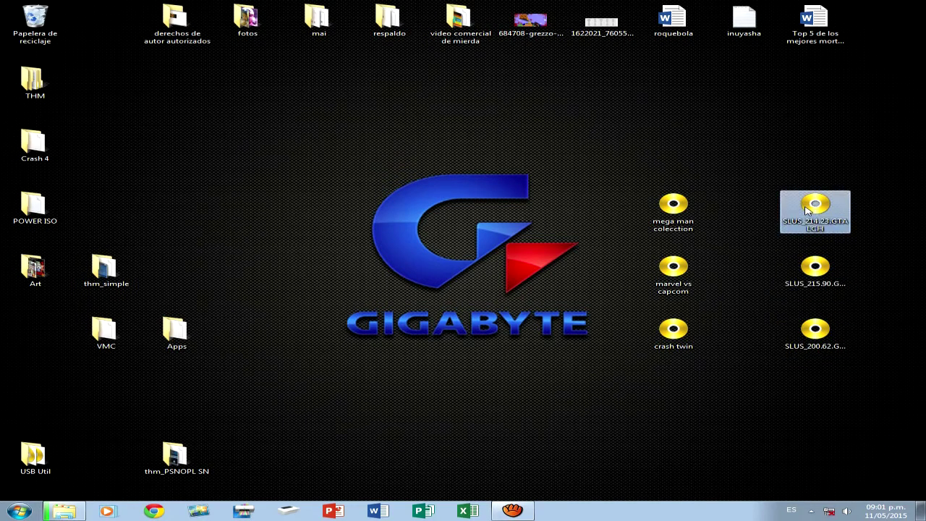
left_click_drag(745, 201, 876, 486)
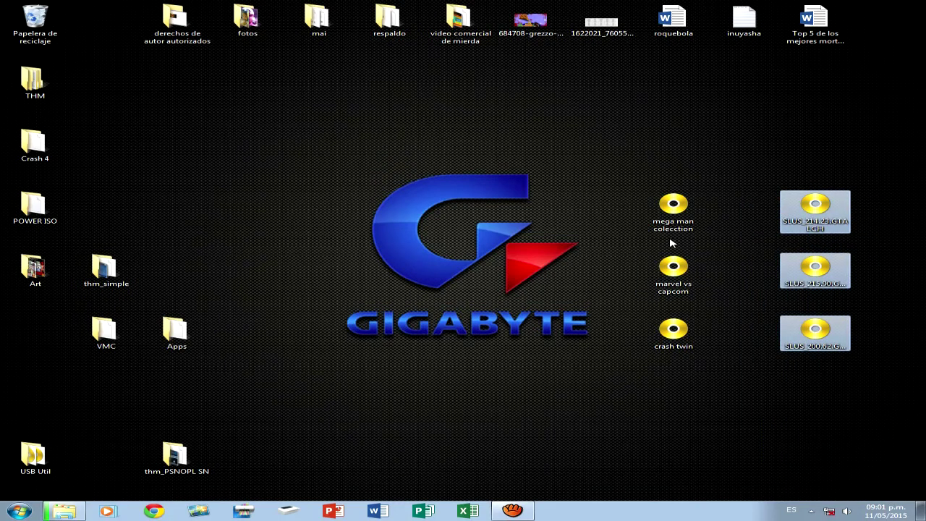
left_click(673, 224)
left_click(684, 279)
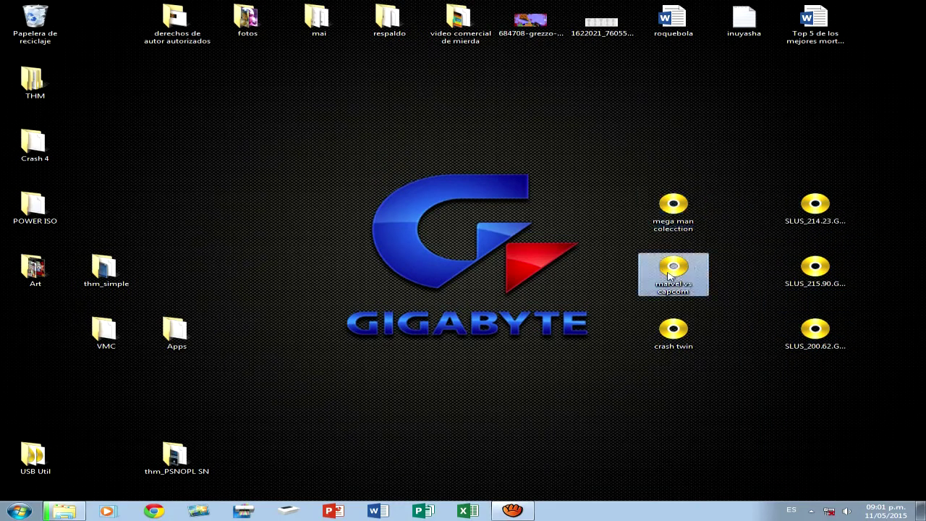
left_click(689, 338)
left_click_drag(559, 128, 864, 402)
left_click(877, 410)
left_click(815, 214)
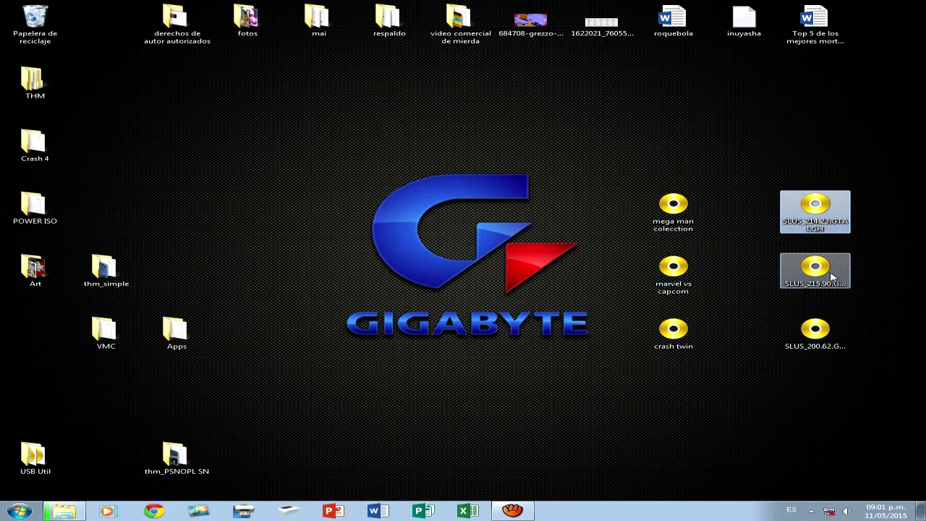
left_click(832, 275)
left_click(817, 214)
left_click(832, 354)
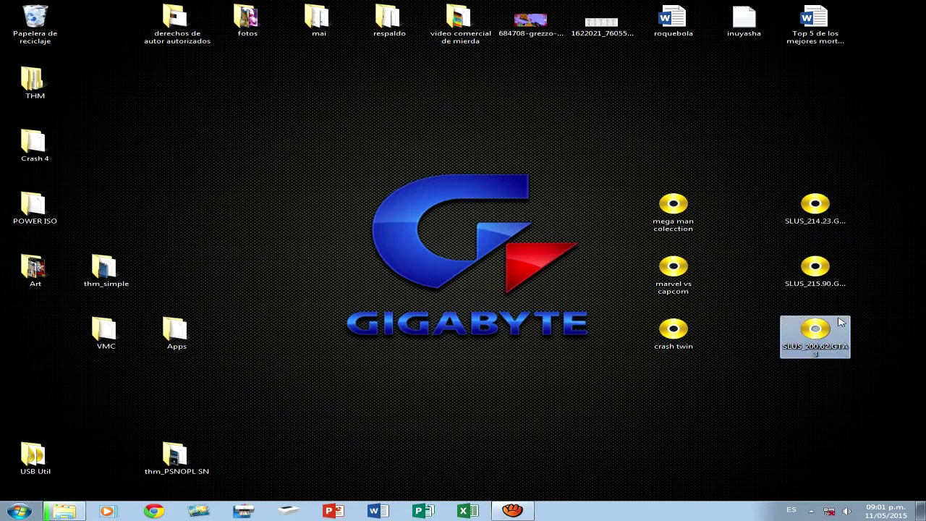
left_click(824, 270)
left_click(828, 334)
left_click_drag(832, 414, 786, 211)
left_click_drag(762, 390, 921, 168)
left_click_drag(779, 397, 870, 155)
left_click(759, 392)
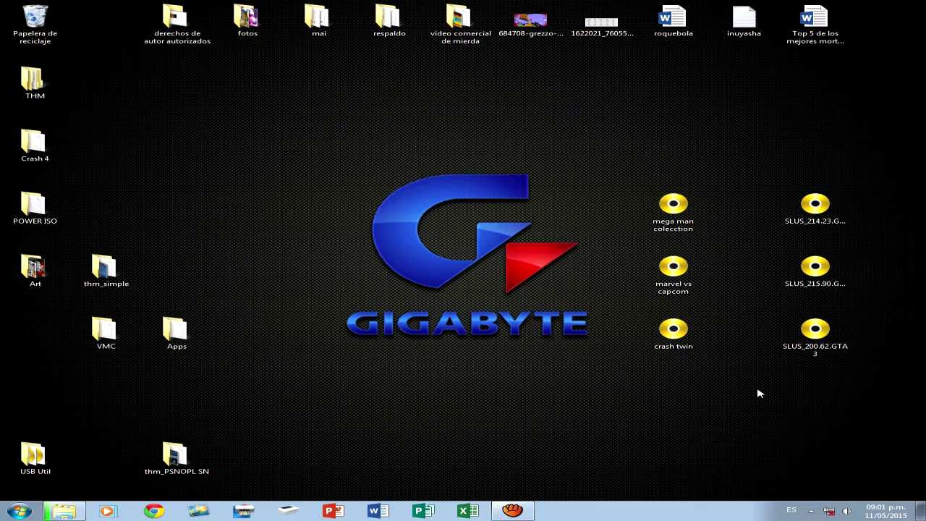
left_click_drag(758, 393, 856, 159)
left_click(820, 397)
Calculate 3 × 4 in Calculadora and close it.
key("super")
left_click(73, 297)
left_click(120, 158)
left_click(146, 139)
left_click(61, 140)
left_click(175, 163)
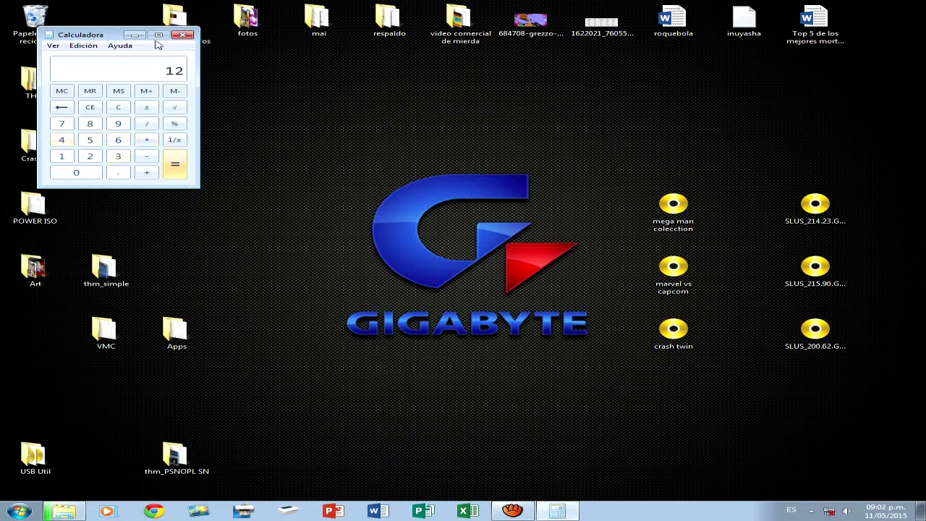
left_click(183, 35)
Check the free space of the PS2 HD (K:) drive in Equipo and close the window.
key("super")
key("super+e")
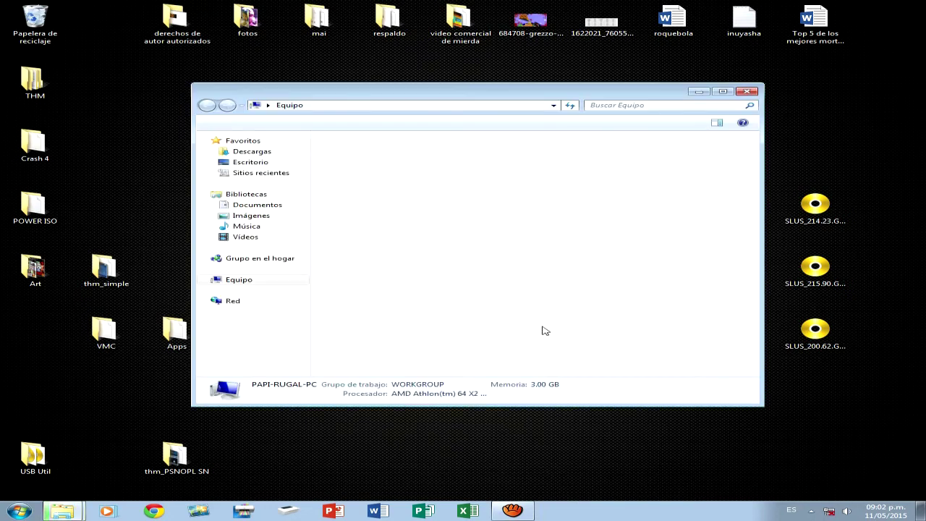
left_click(631, 239)
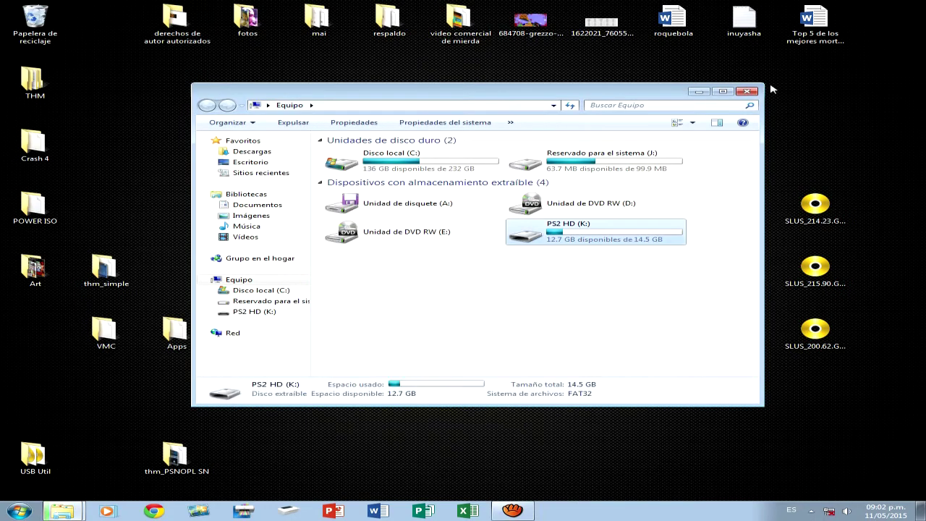
left_click(745, 92)
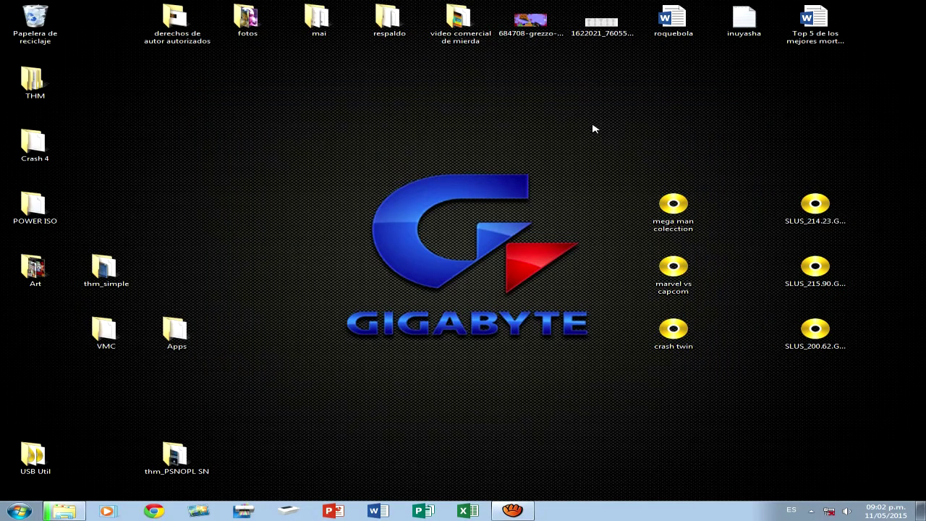
Check the combined size of the mega man colecction, marvel vs capcom and crash twin disc images in their properties.
left_click_drag(567, 130, 721, 403)
right_click(677, 336)
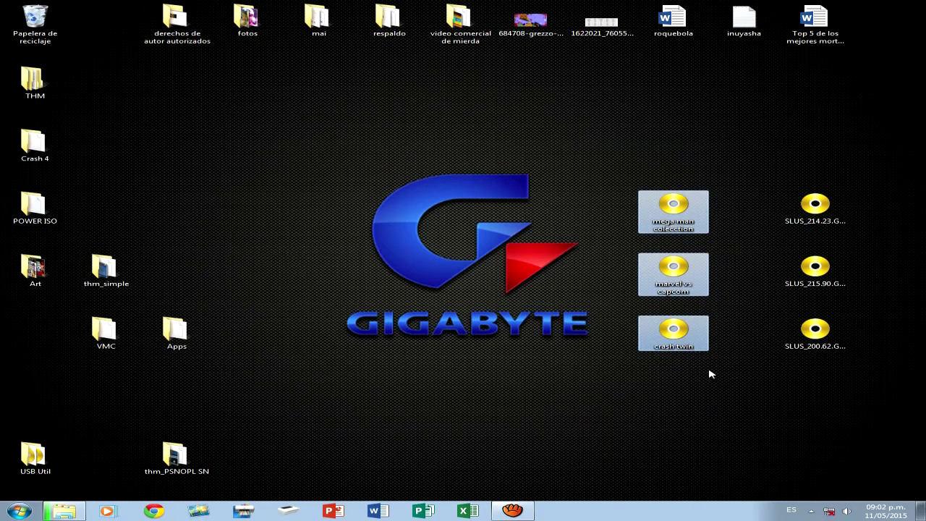
left_click(739, 473)
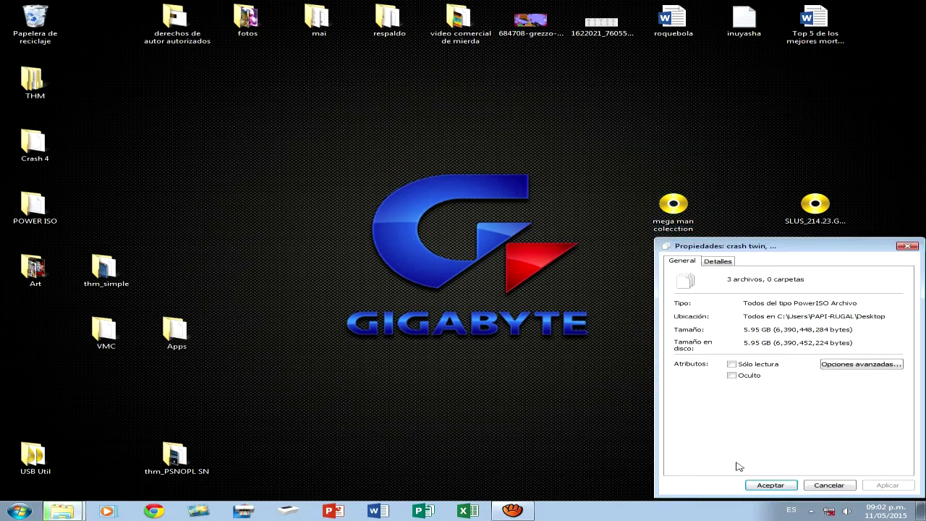
left_click(834, 488)
Add 12 and 5 in Calculadora and close it.
key("super")
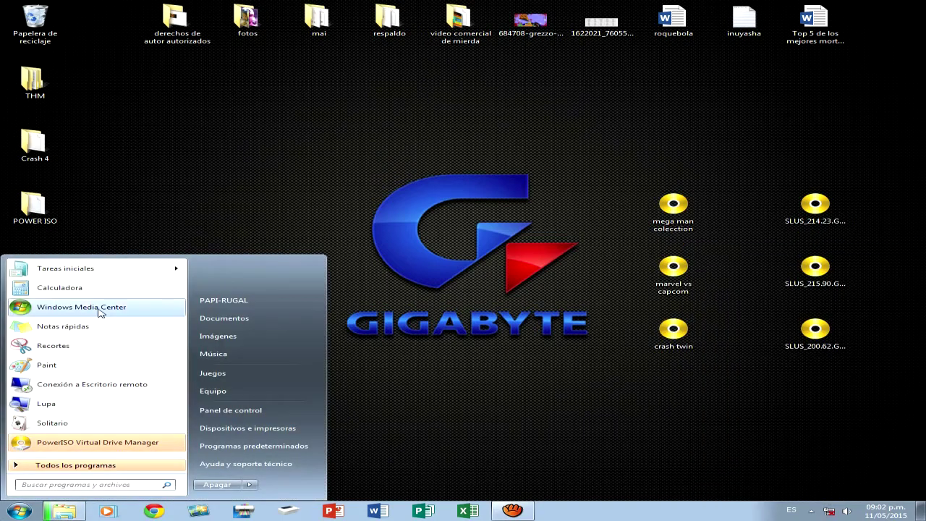
left_click(84, 289)
left_click(62, 157)
left_click(89, 156)
left_click(147, 174)
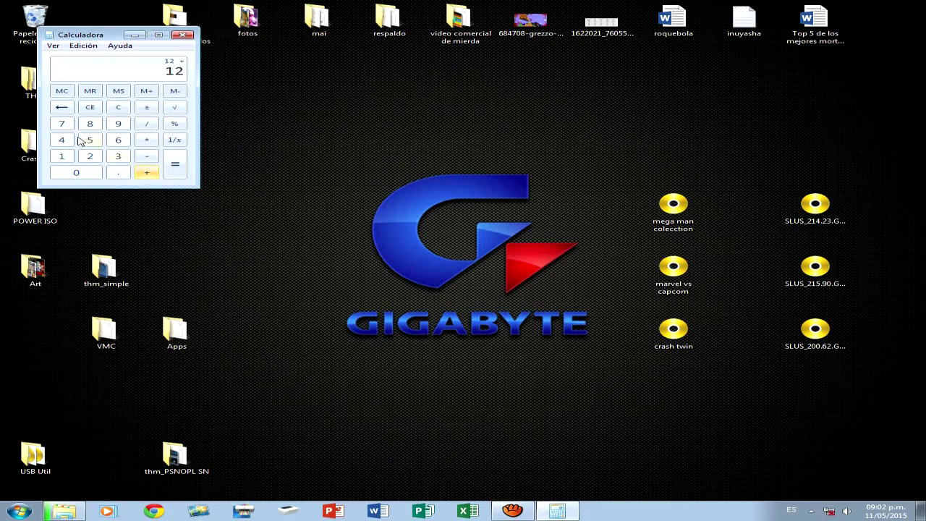
left_click(90, 139)
left_click(174, 164)
left_click(183, 34)
Review the drives in Equipo once more and close the window.
key("super")
left_click(231, 391)
left_click_drag(506, 265, 694, 163)
left_click(749, 93)
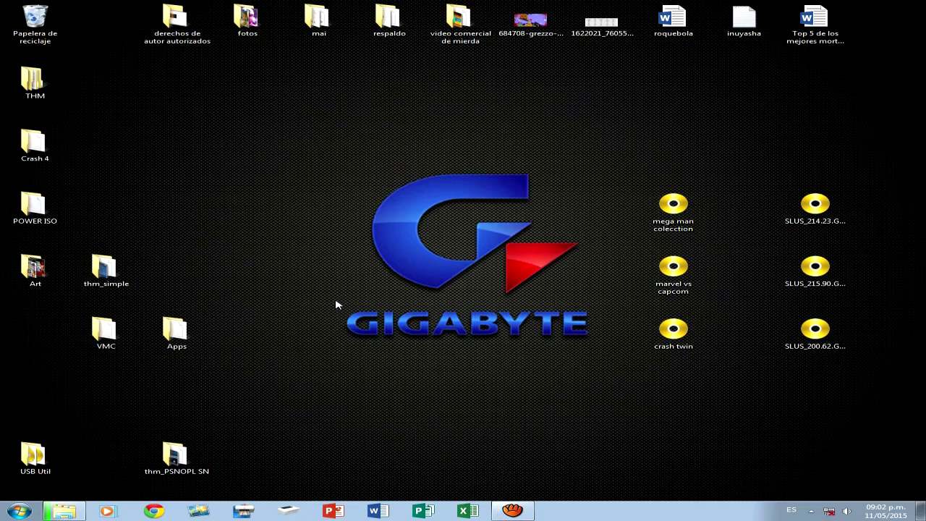
Delete the crash twin and mega man colecction images from the USB Util folder on the desktop.
left_click(53, 447)
double_click(52, 447)
left_click(377, 153)
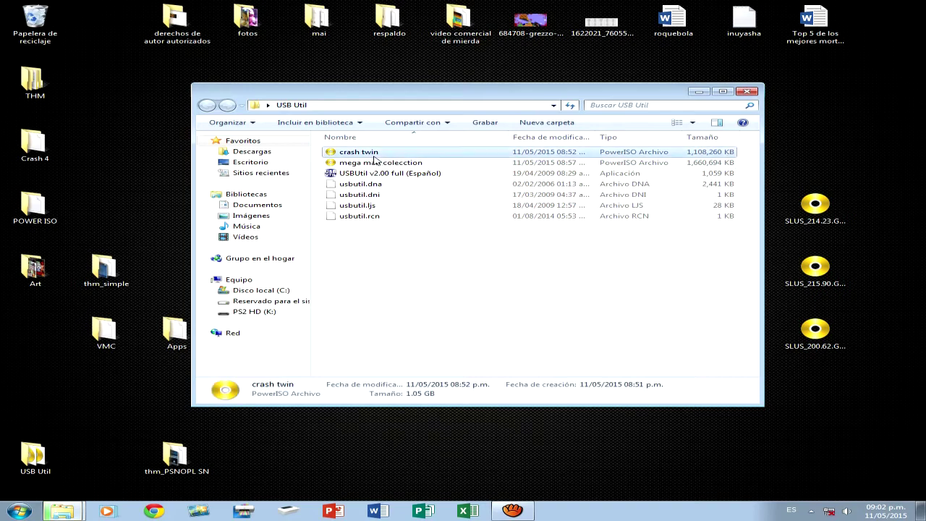
left_click(375, 165, "shift")
key("Delete")
key("Return")
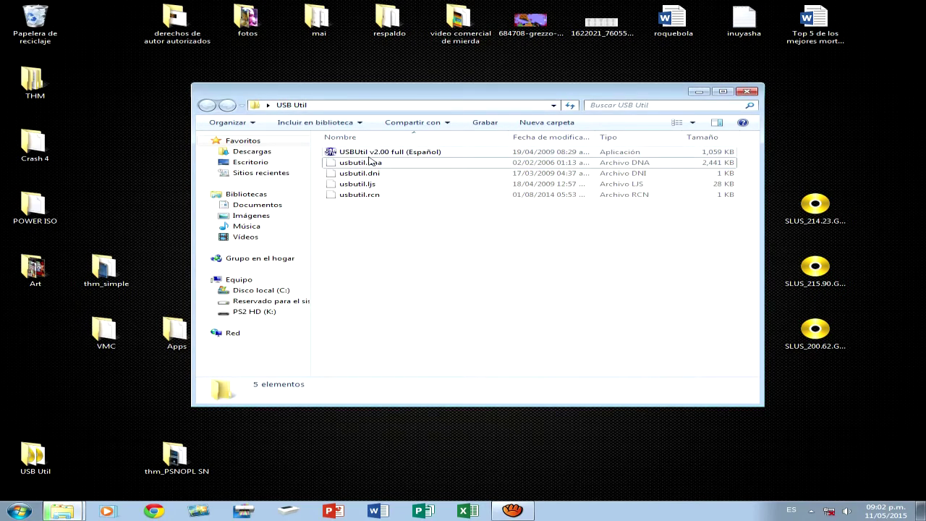
Launch USBUtil v2.00 full (Español), dismiss its welcome message and move its window clear of the desktop disc images.
left_click(363, 152)
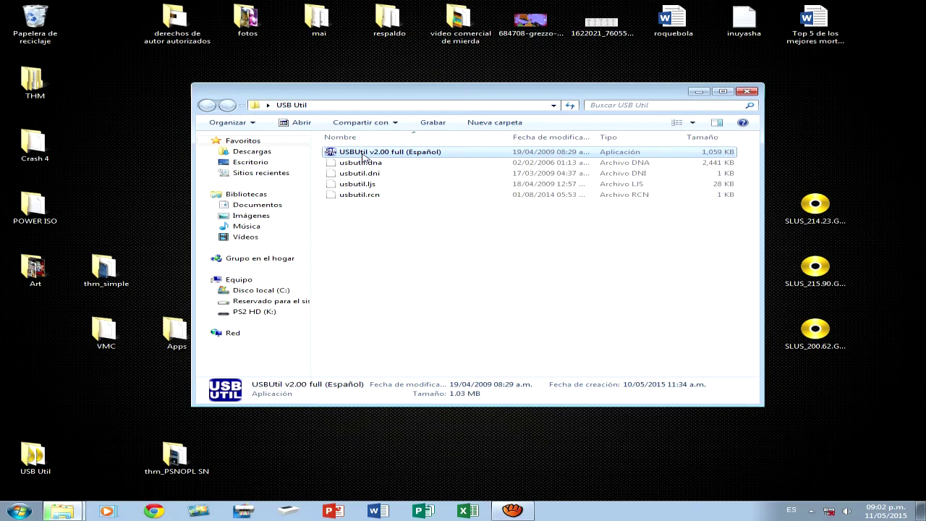
double_click(364, 153)
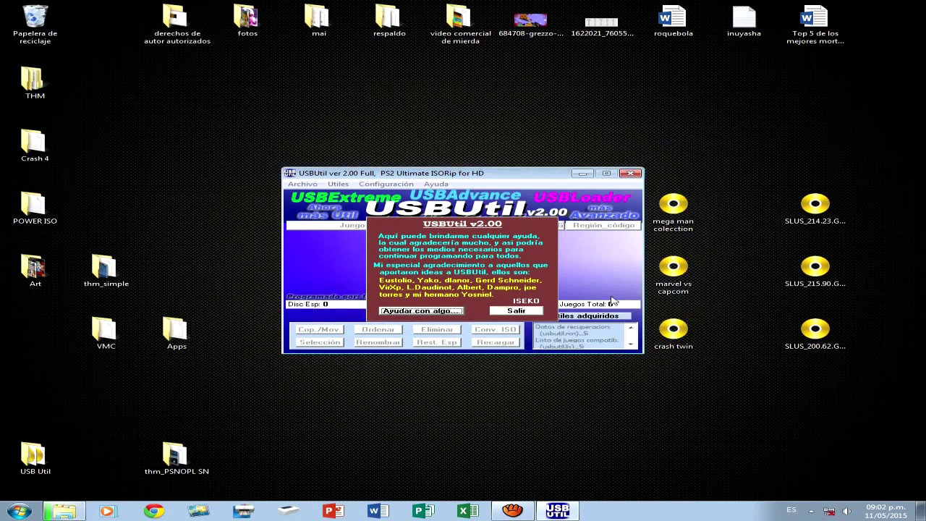
left_click(516, 310)
left_click_drag(516, 175, 435, 142)
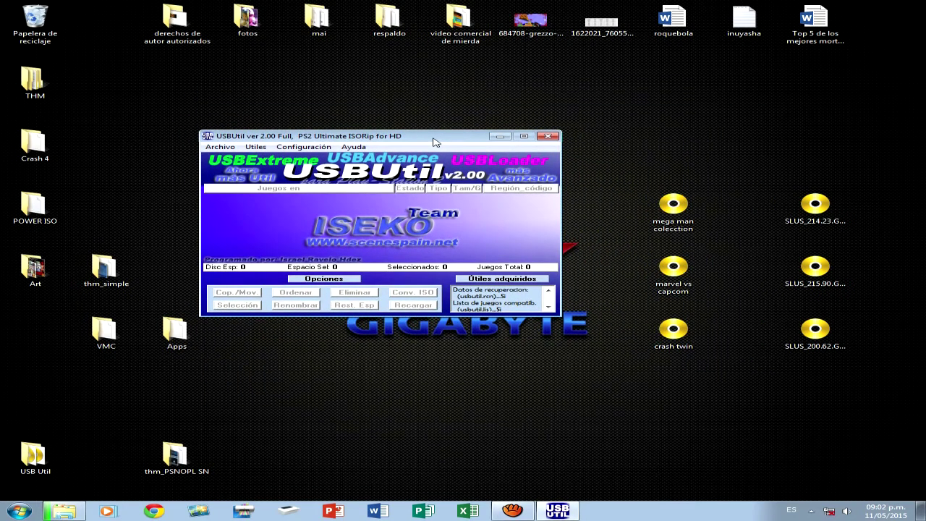
left_click(629, 176)
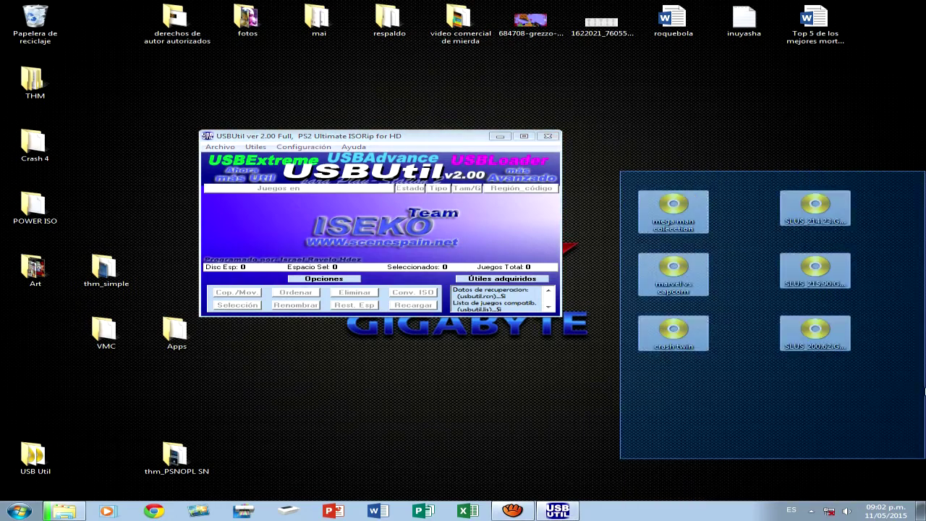
left_click(426, 138)
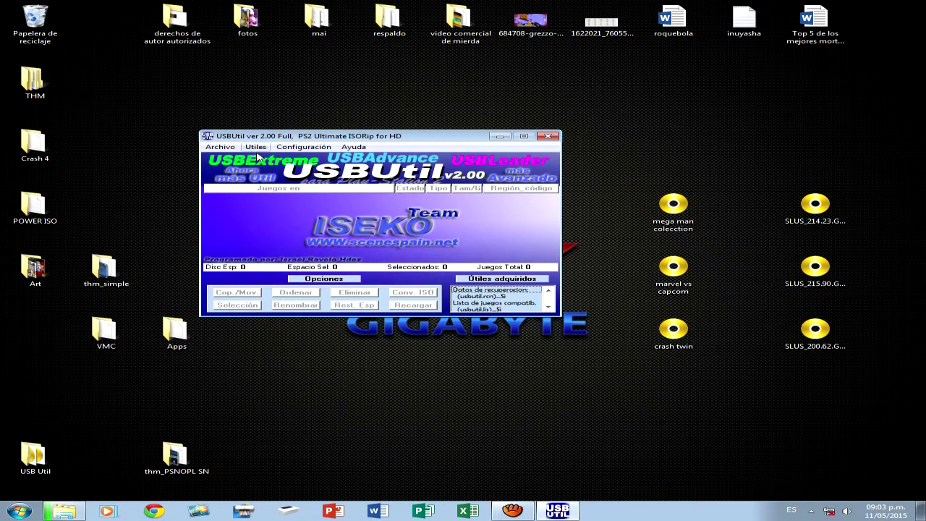
left_click(815, 206)
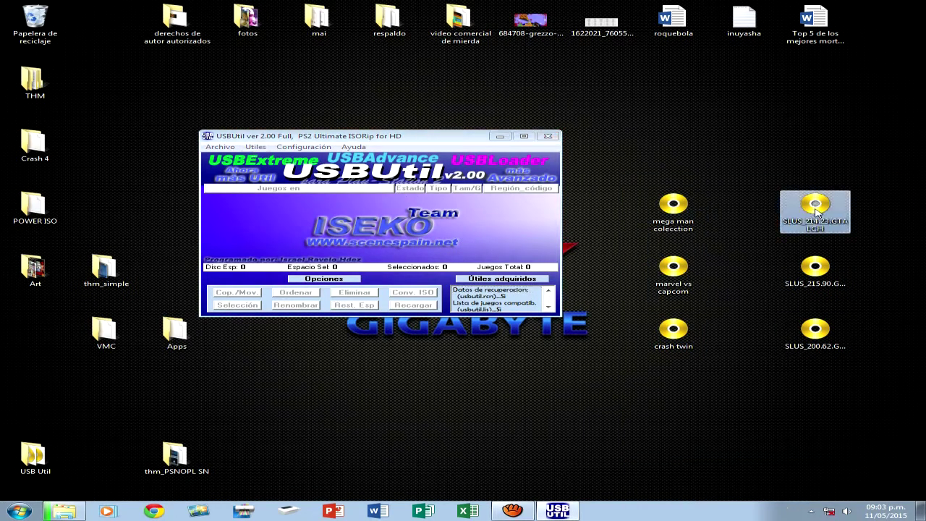
left_click(815, 330, "shift")
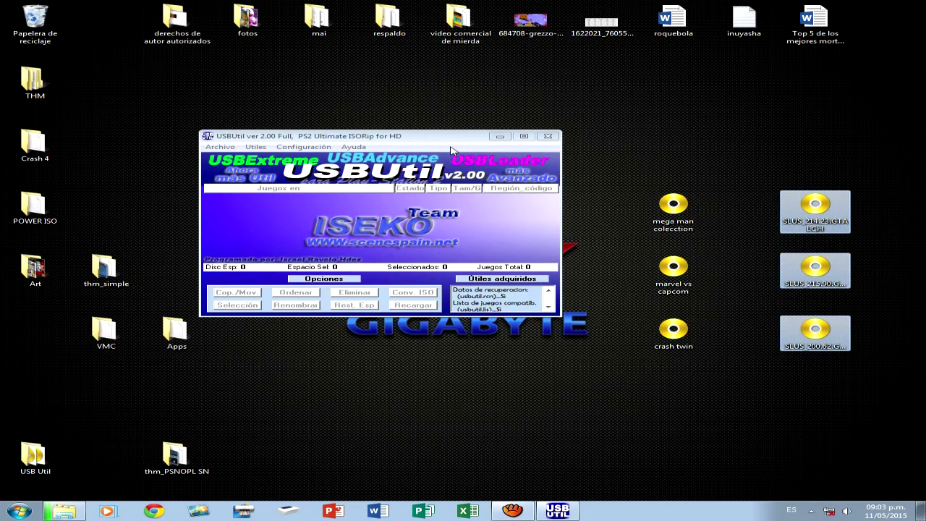
left_click(815, 227)
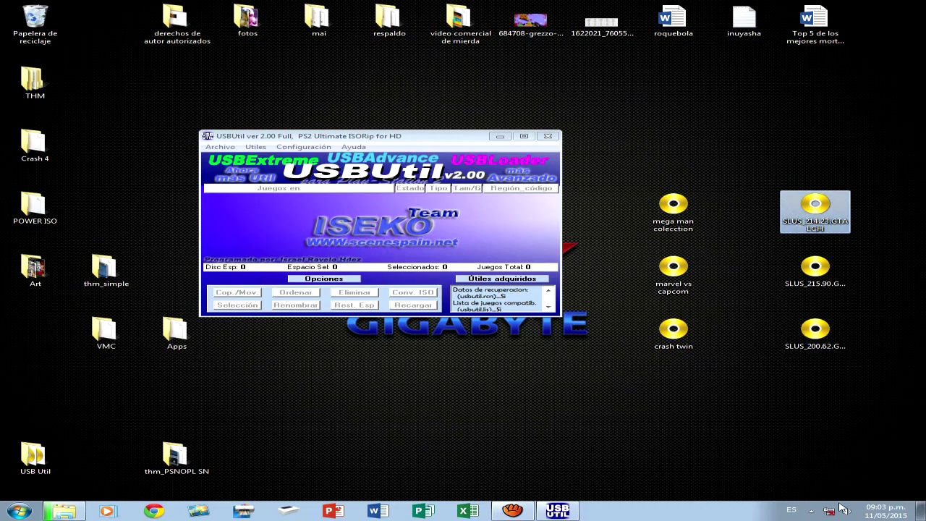
left_click_drag(806, 178, 813, 434)
left_click_drag(682, 410, 676, 189)
left_click_drag(891, 445, 788, 181)
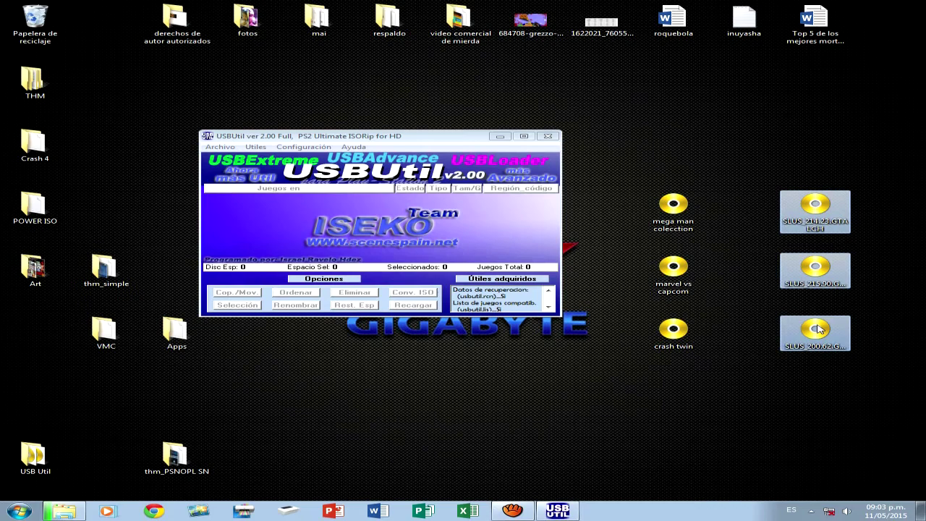
left_click(510, 406)
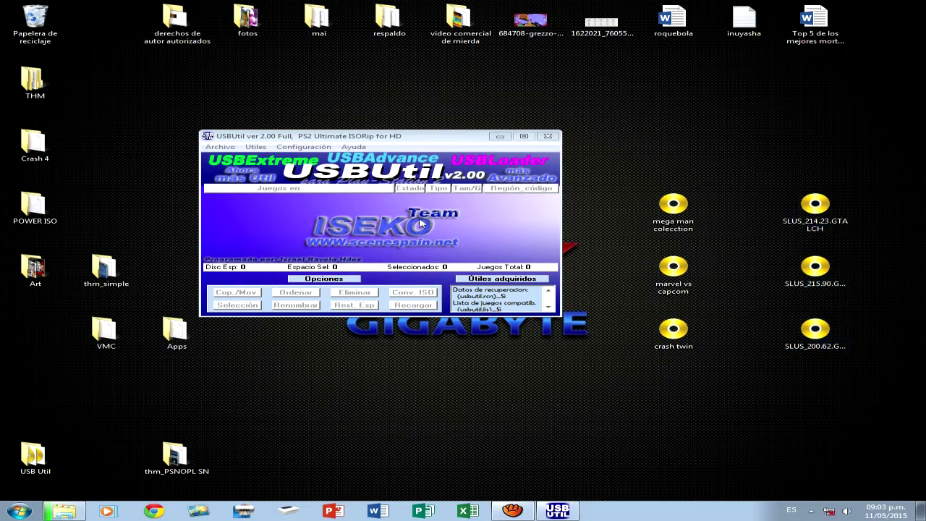
left_click_drag(595, 177, 876, 424)
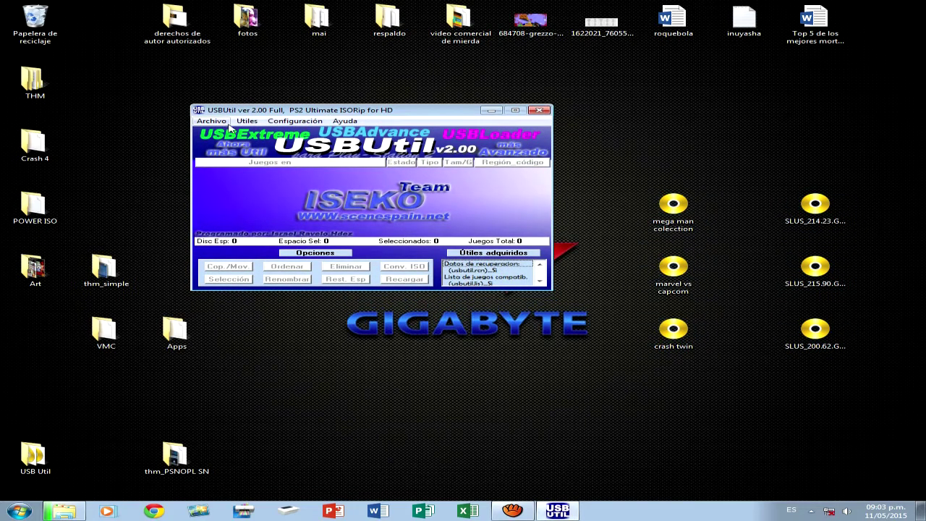
Start Abrir ISO [Explorar/Modificar], dismiss the format notice and select crash twin.iso in the Desktop folder.
left_click(225, 123)
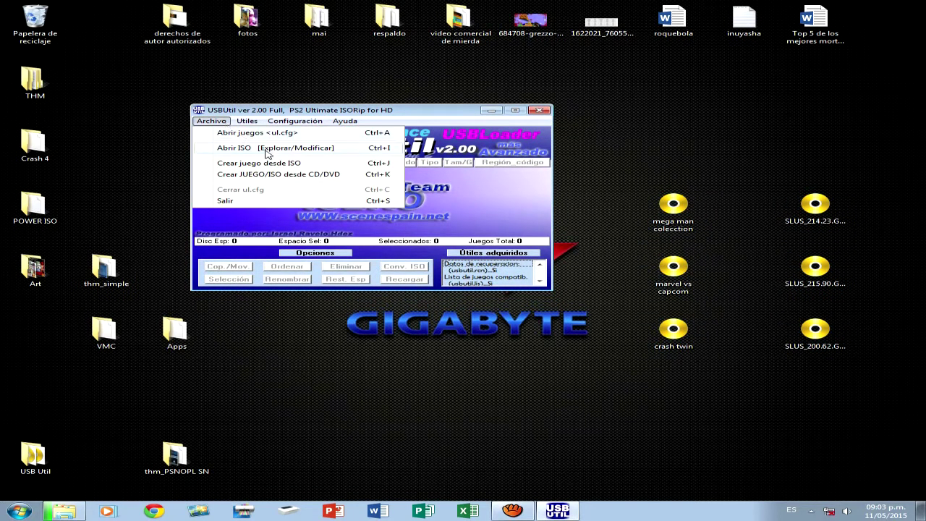
left_click(266, 148)
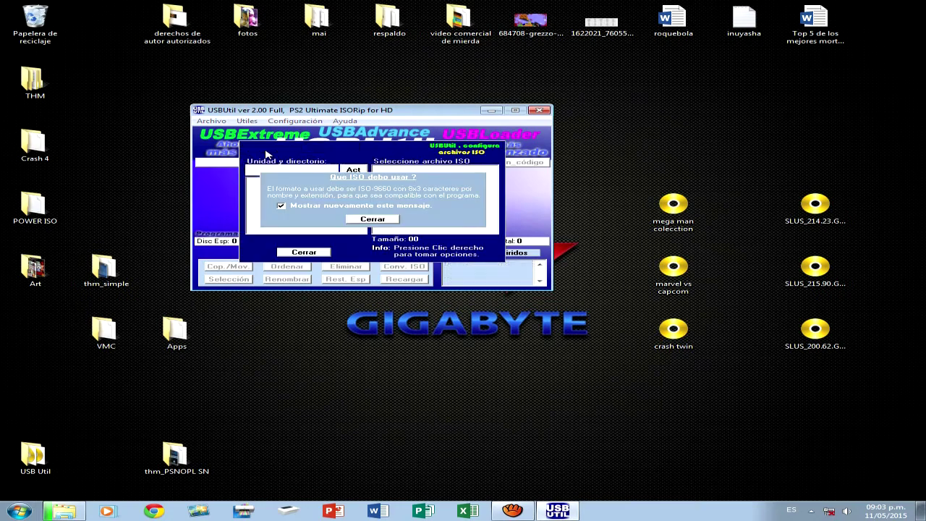
left_click(373, 219)
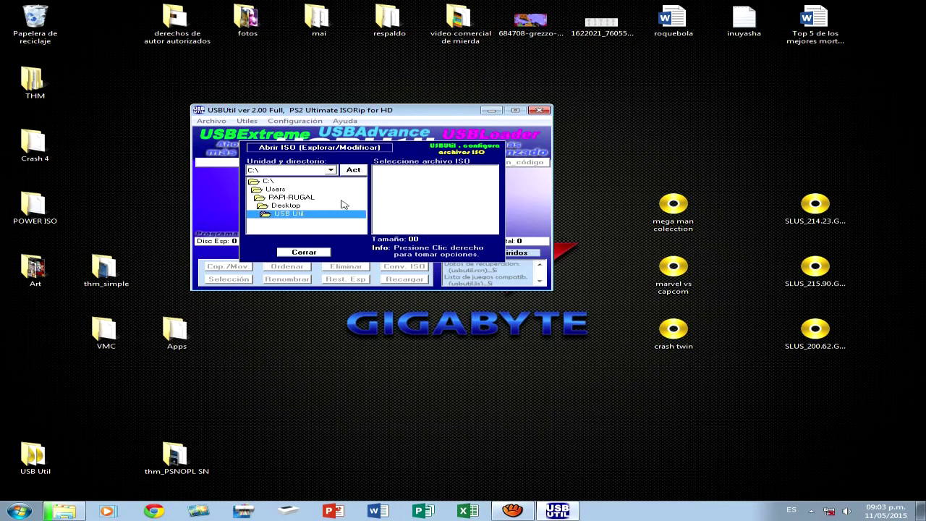
double_click(282, 206)
left_click(429, 209)
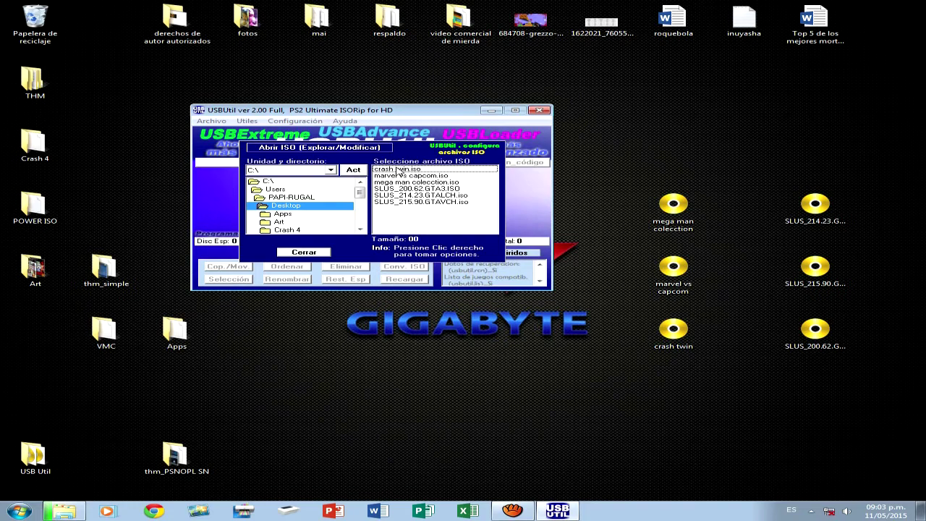
left_click(400, 172)
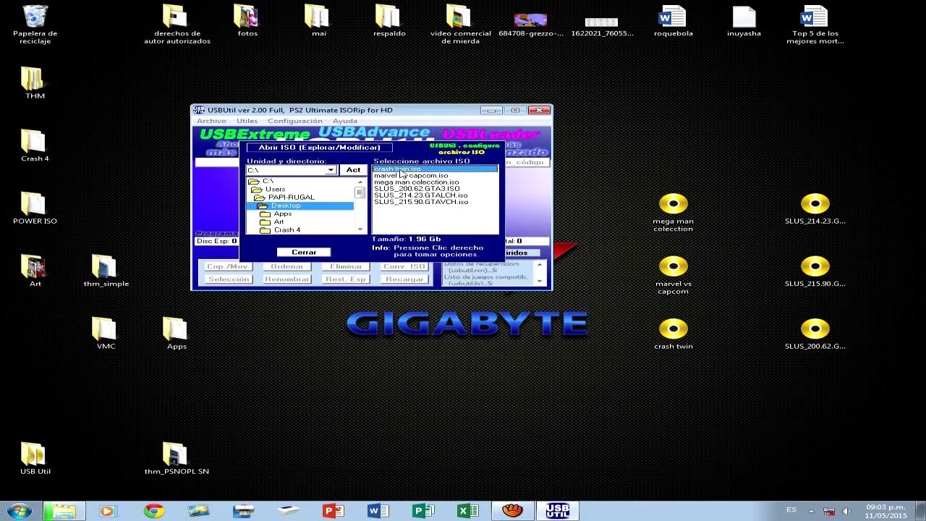
Open Ripiar JUEGO/ISO for crash twin.iso, review the estimated size with the Óptimo mode and cancel the rip.
right_click(402, 174)
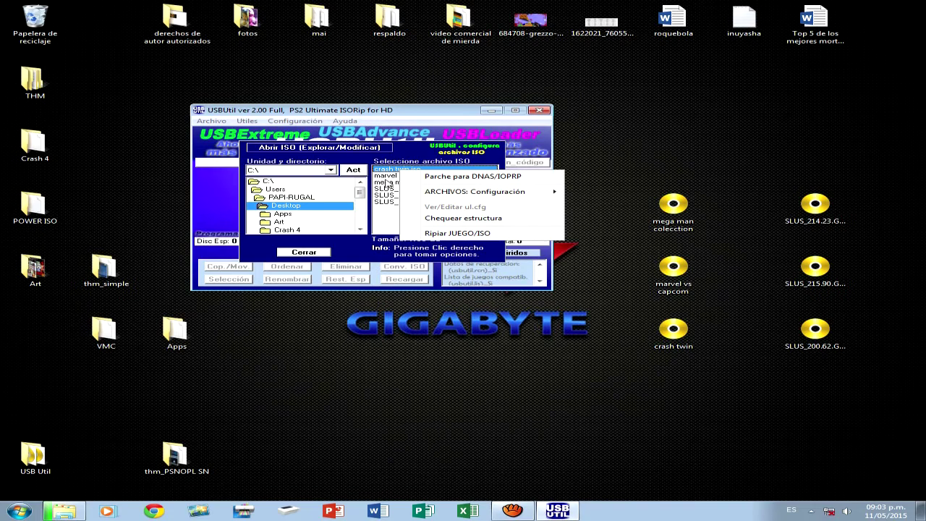
left_click(391, 175)
left_click(397, 169)
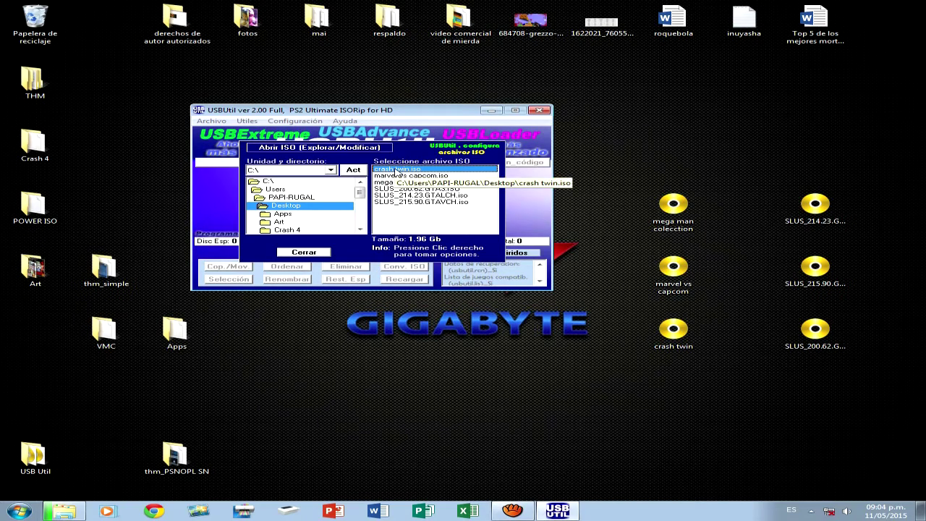
right_click(444, 172)
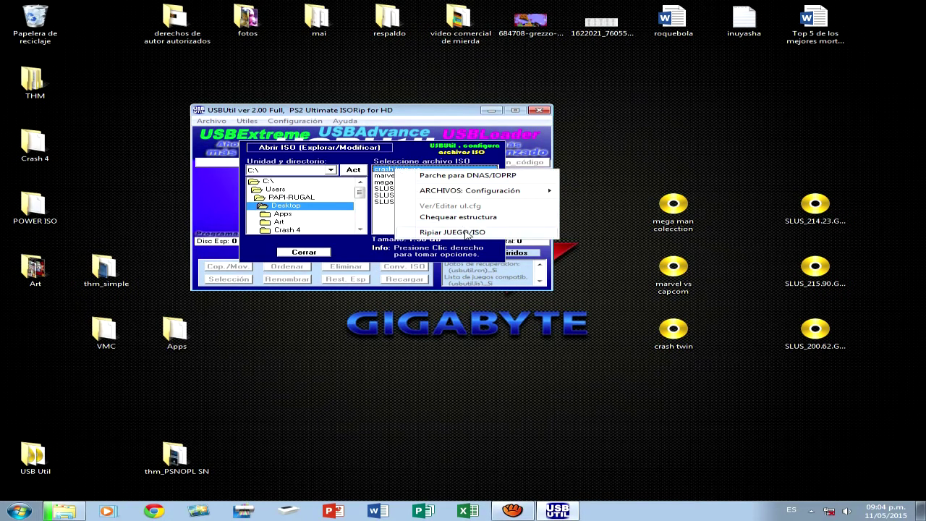
left_click(467, 233)
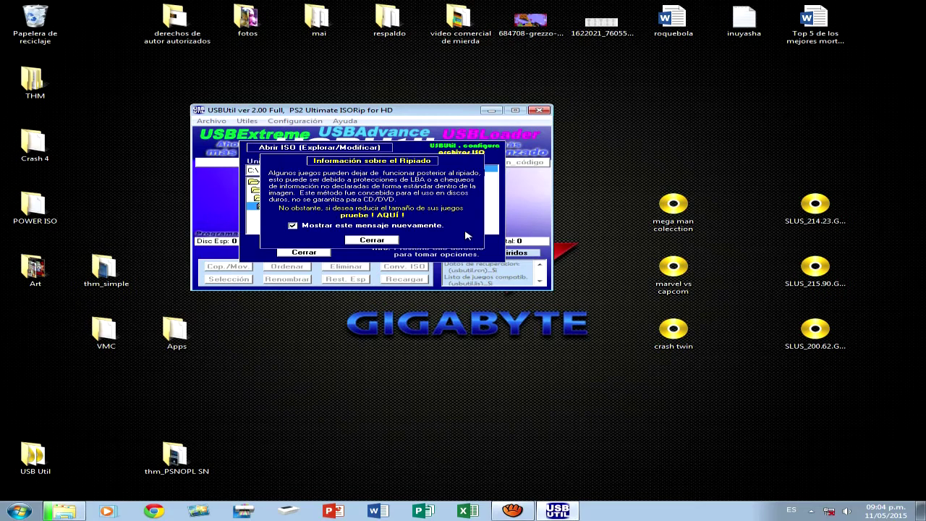
left_click(391, 242)
left_click(421, 215)
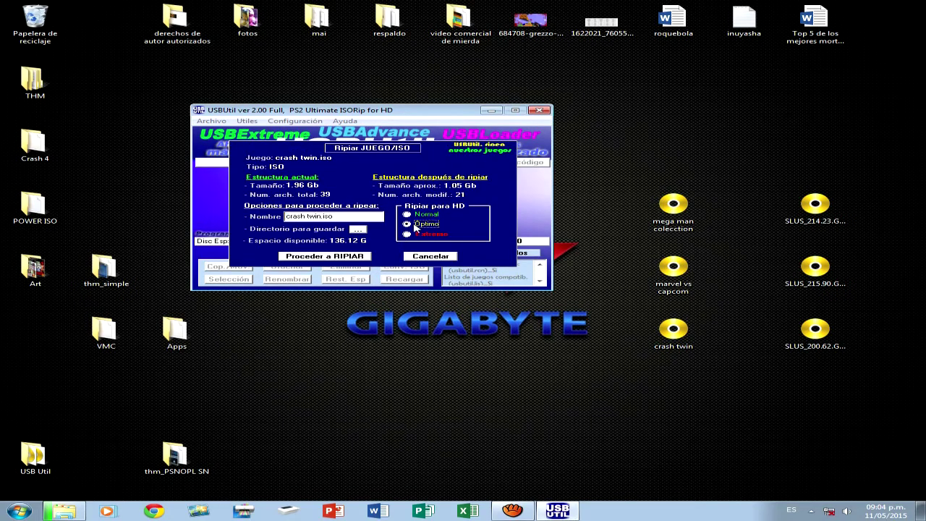
left_click(430, 256)
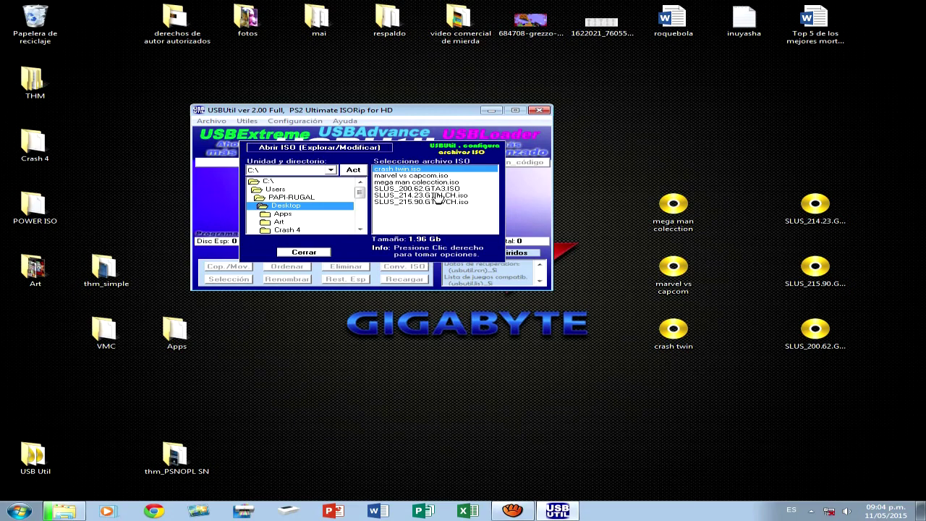
Apply Activar Videos from the video options to crash twin.iso.
right_click(412, 169)
mouse_move(486, 193)
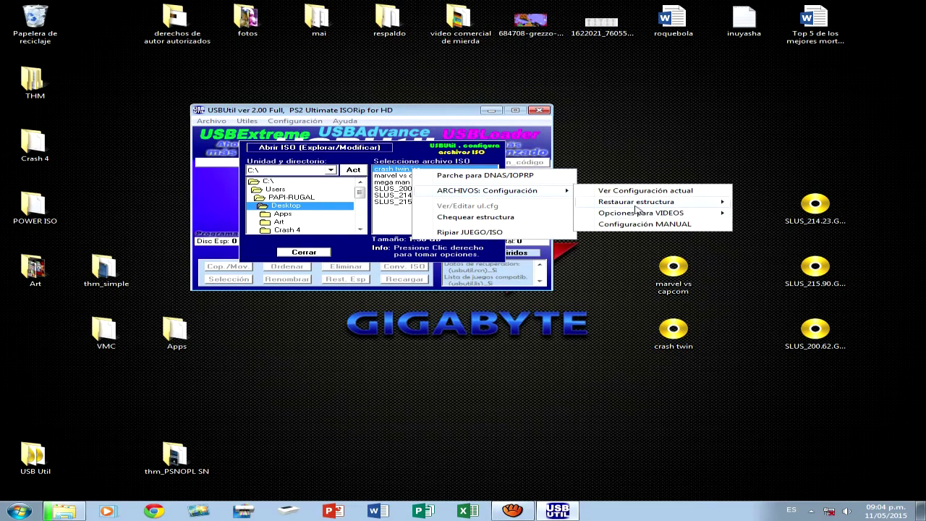
mouse_move(648, 215)
left_click(759, 215)
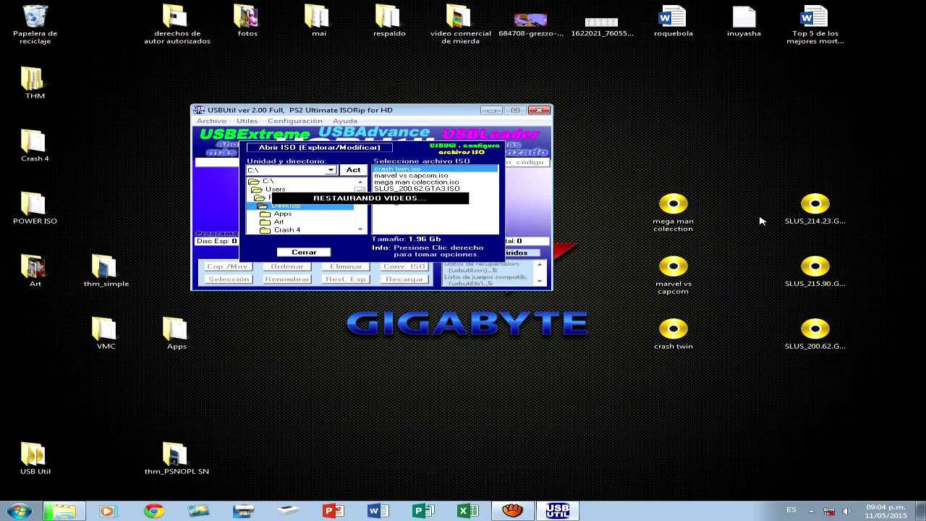
Reopen Ripiar JUEGO/ISO for crash twin.iso, compare the Extremo and Normal modes and cancel the rip.
right_click(391, 170)
left_click(433, 232)
left_click(390, 244)
left_click(416, 232)
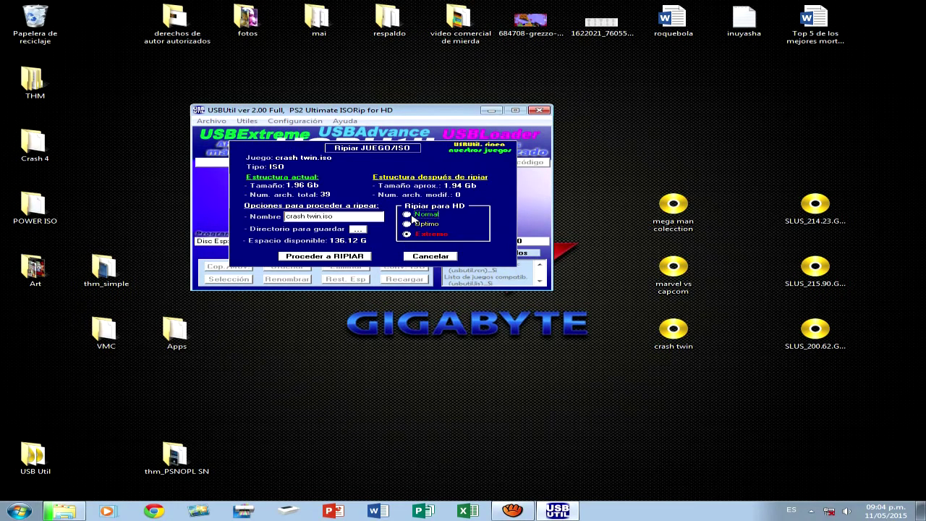
left_click(406, 214)
left_click(410, 234)
left_click(442, 257)
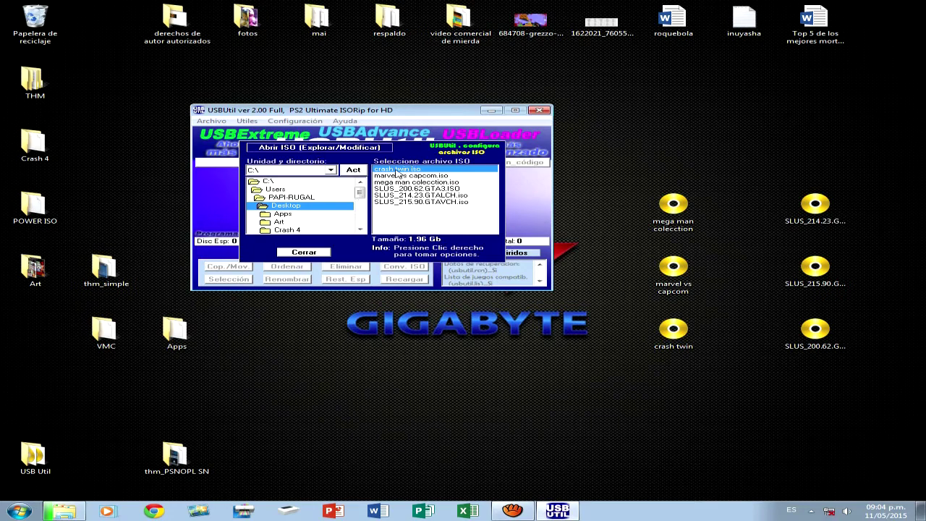
Apply Coincidir Videos from the video options to crash twin.iso.
right_click(396, 171)
mouse_move(452, 197)
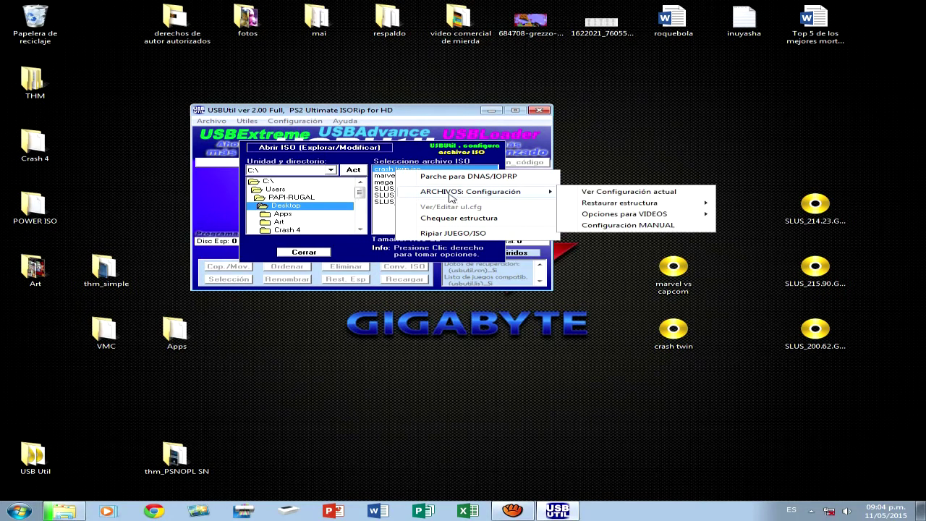
mouse_move(654, 218)
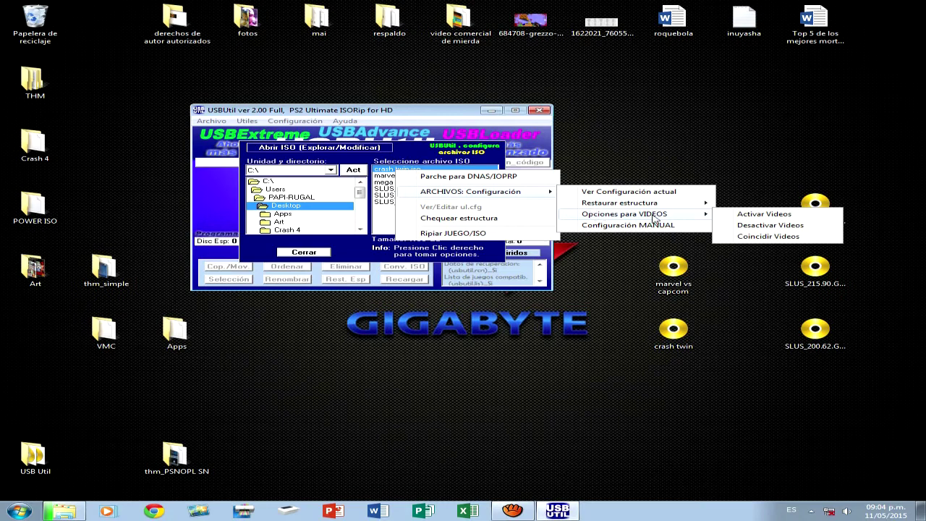
left_click(761, 240)
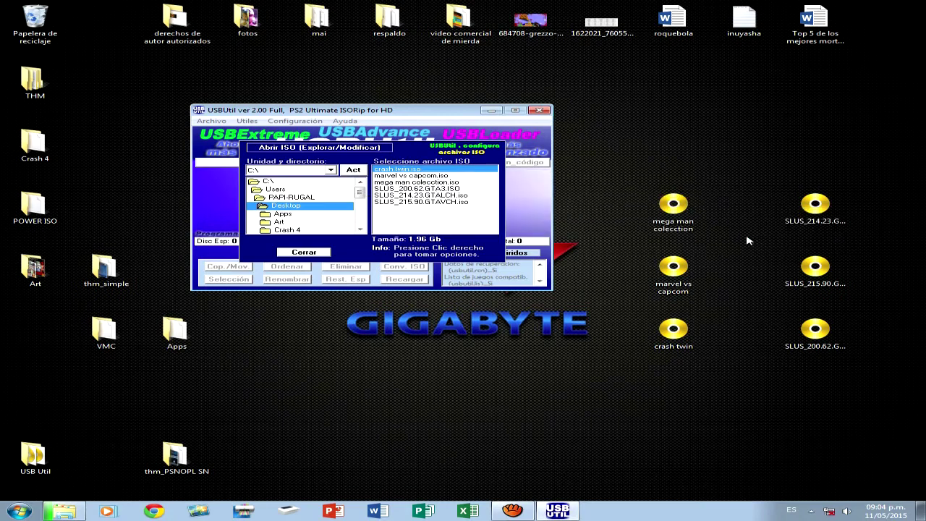
Open Configuración MANUAL for crash twin.iso and examine the active state of the videos in the PSS list.
right_click(402, 170)
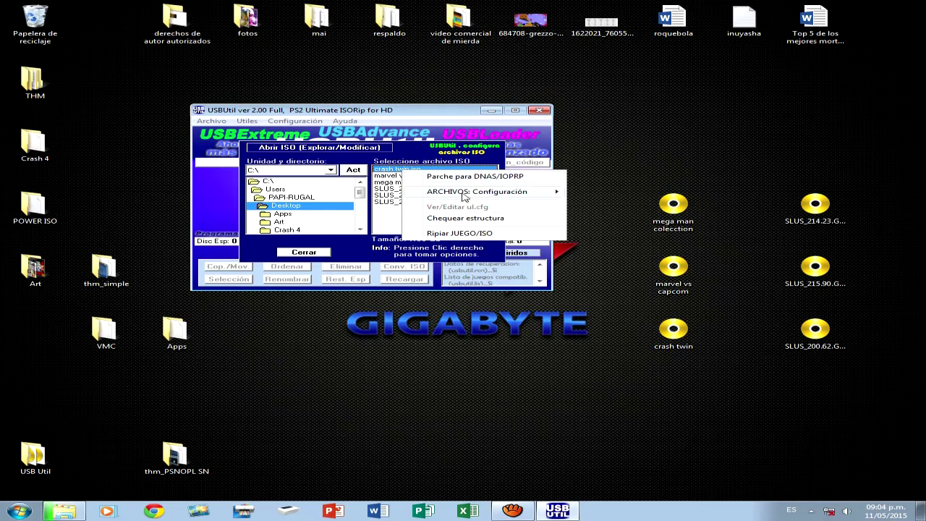
mouse_move(466, 193)
left_click(676, 227)
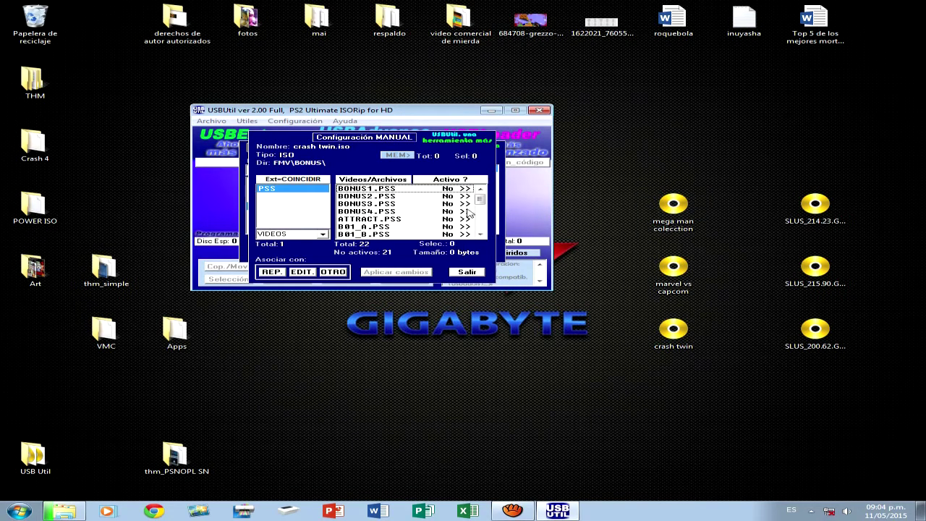
mouse_move(480, 199)
left_mouse_down()
mouse_move(483, 225)
mouse_move(481, 196)
left_mouse_up()
left_click_drag(481, 193, 482, 199)
left_click_drag(481, 204, 481, 210)
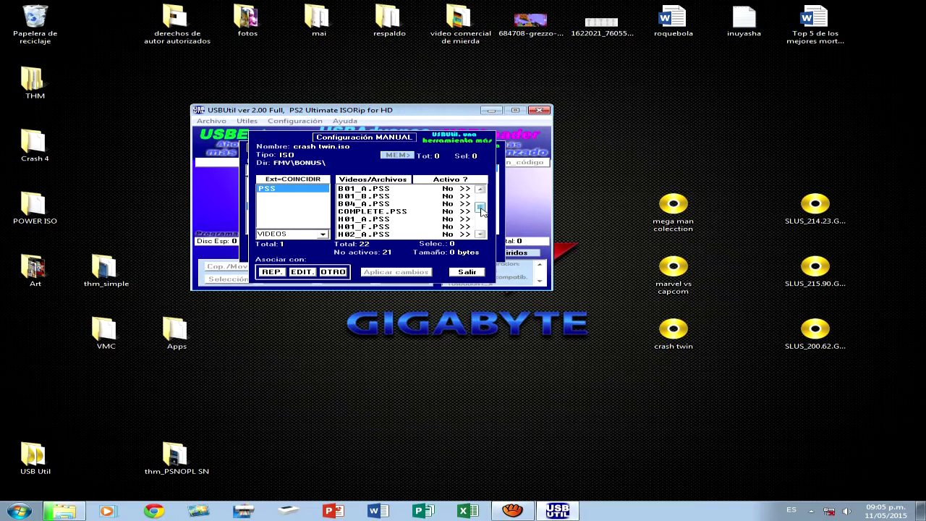
mouse_move(481, 207)
left_mouse_down()
mouse_move(481, 199)
mouse_move(482, 221)
mouse_move(490, 195)
left_mouse_up()
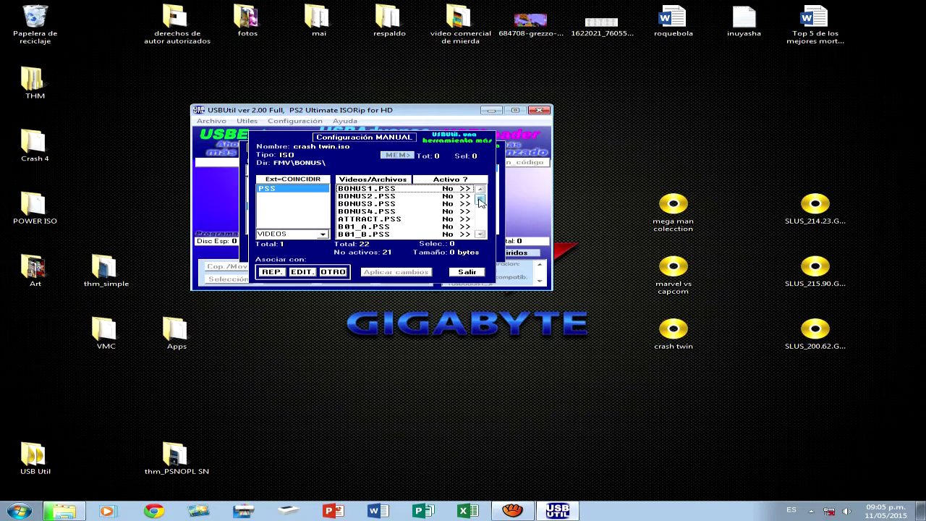
Select B01_A.PSS, B04_A.PSS and H01_A.PSS in turn to check which video each one is linked to.
left_click_drag(480, 203, 480, 210)
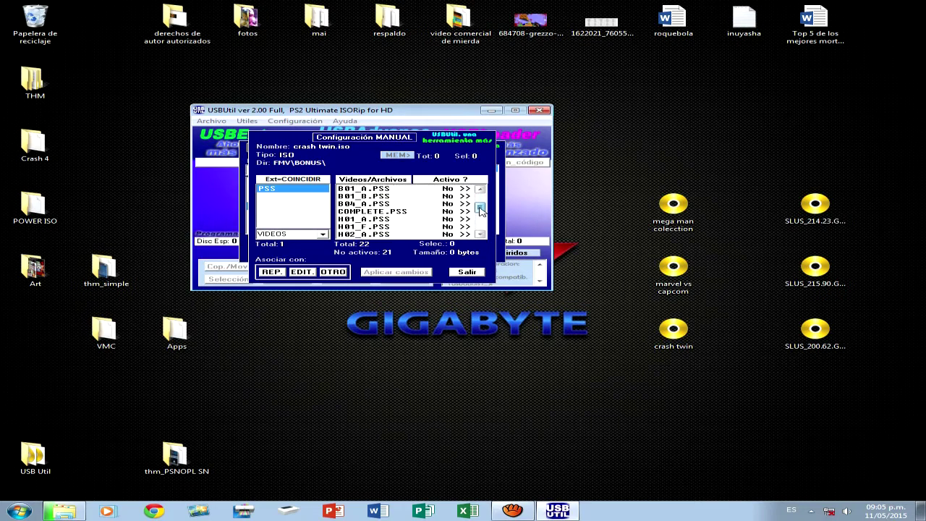
left_click(462, 189)
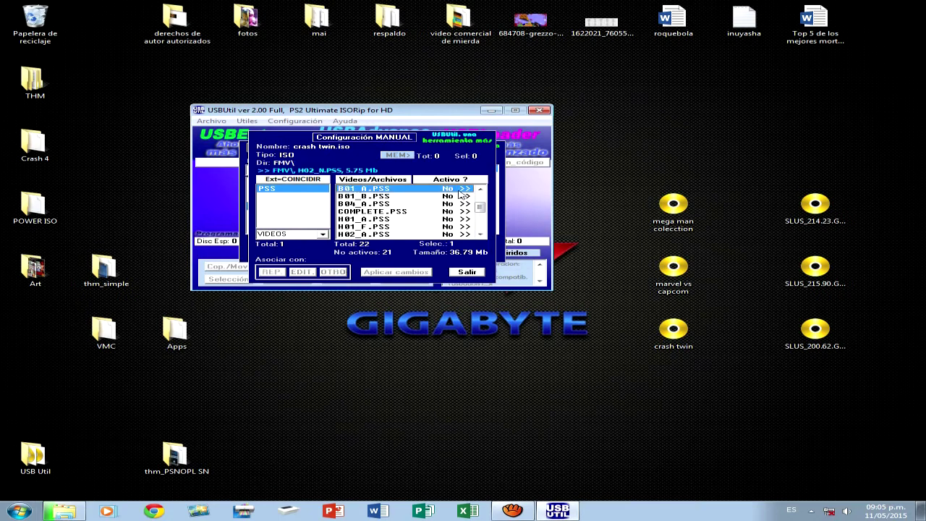
left_click(462, 204)
left_click(462, 220)
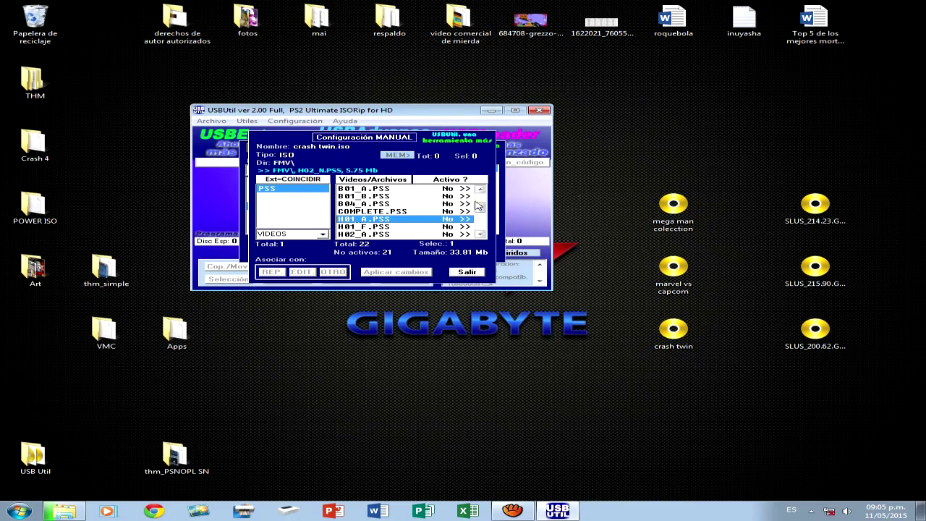
Select H02_N.PSS in the video list and deactivate it with DESACTIVAR marcados.
left_click_drag(481, 208, 480, 217)
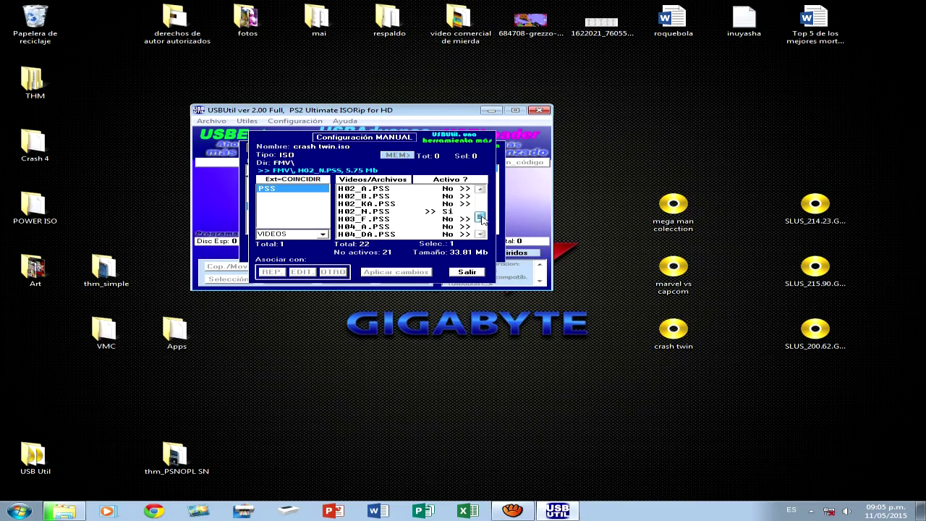
left_click(459, 212)
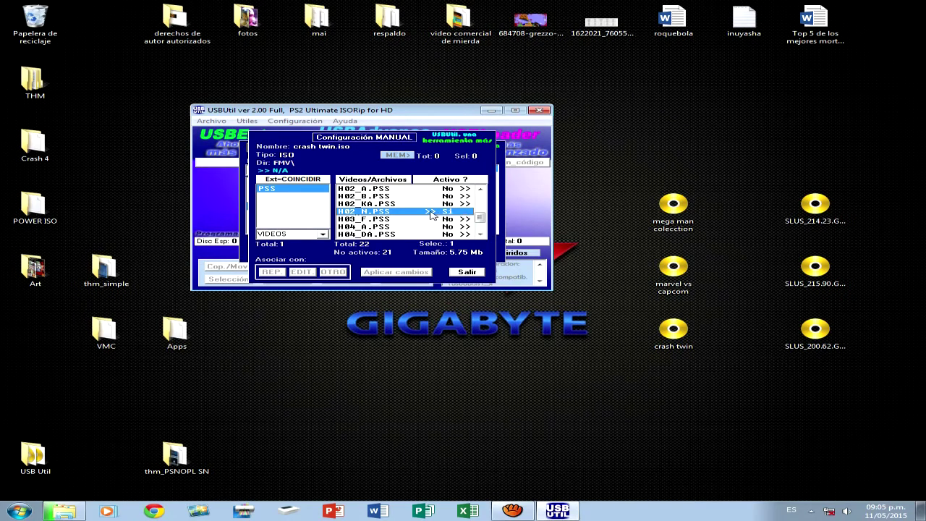
right_click(449, 212)
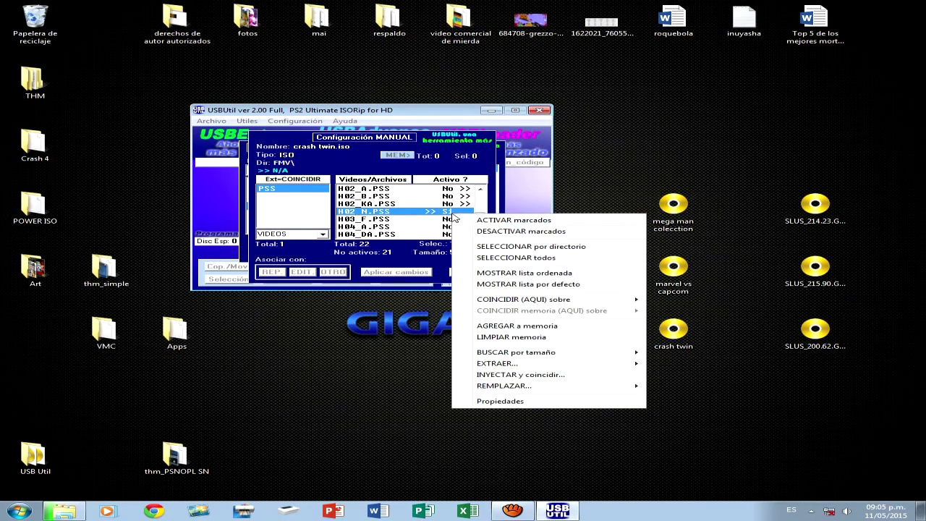
left_click(487, 230)
scroll(482, 223, "down", 1)
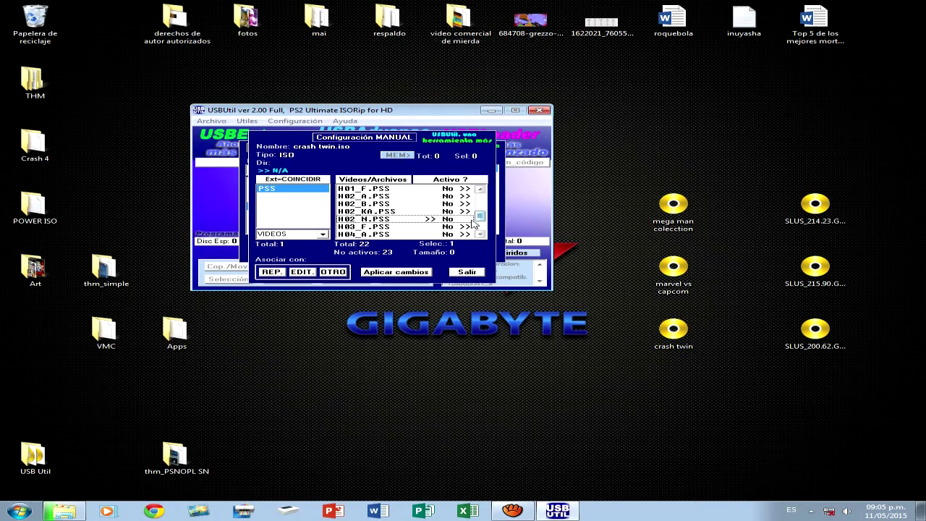
Reactivate H02_N.PSS in the video list with ACTIVAR marcados.
left_click(469, 220)
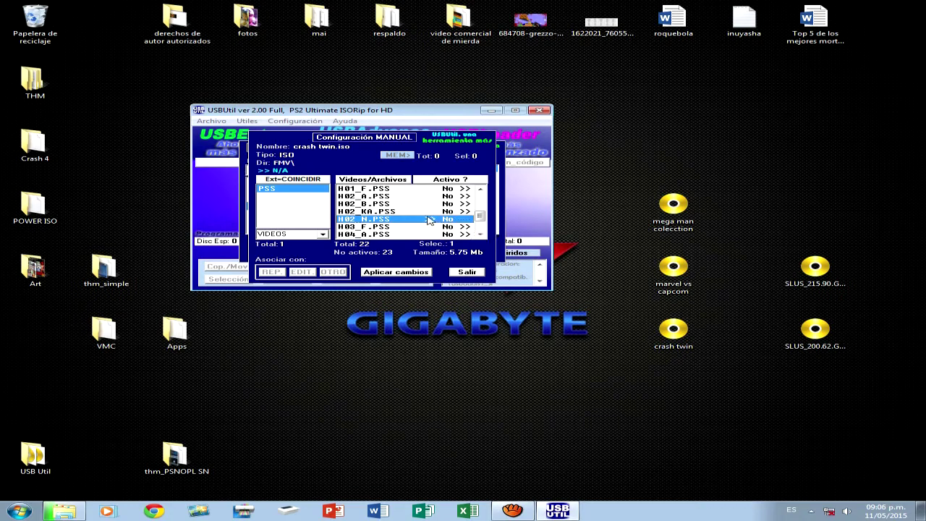
scroll(477, 225, "down", 3)
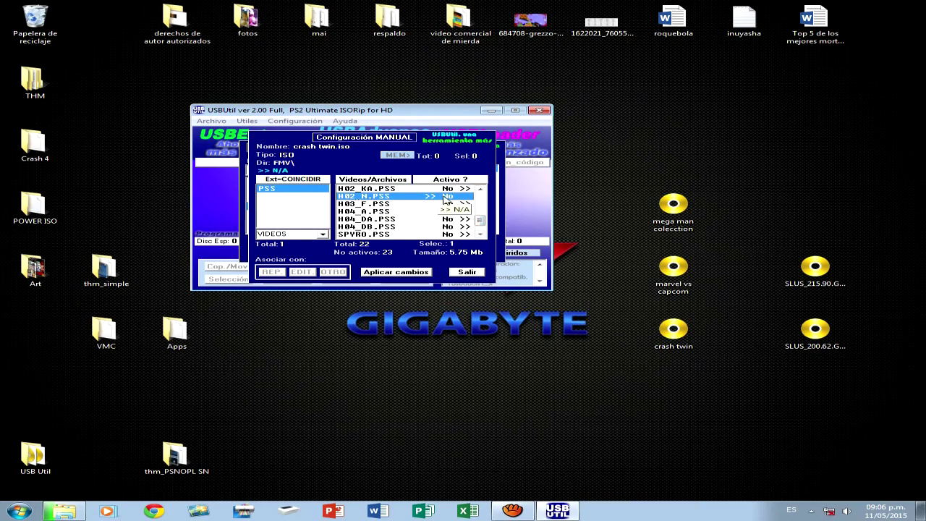
right_click(444, 200)
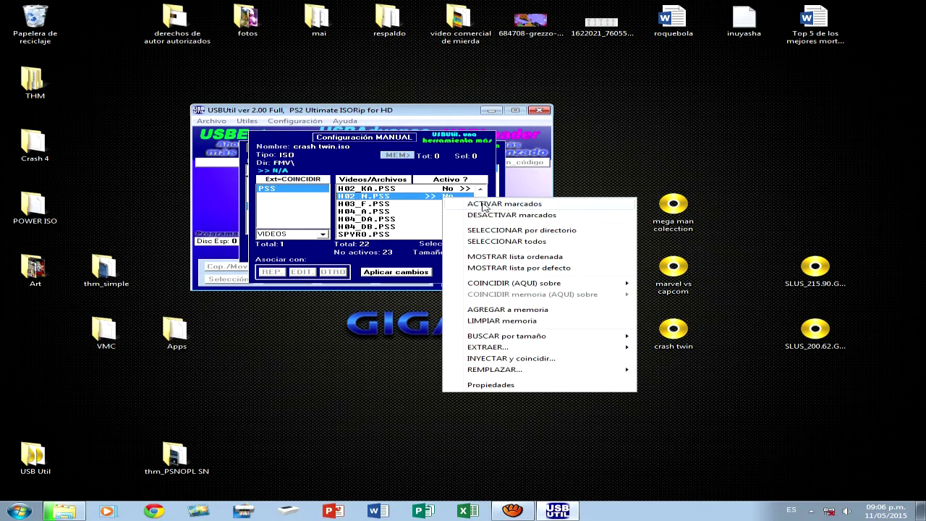
left_click(486, 203)
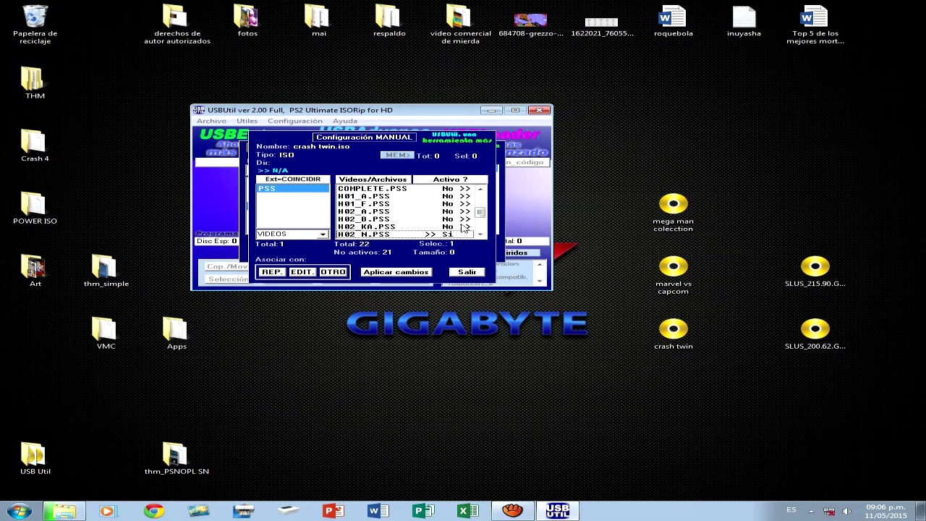
Check the link of H02_KA.PSS, review the rest of the video list and exit Configuración MANUAL without applying changes.
left_click(463, 227)
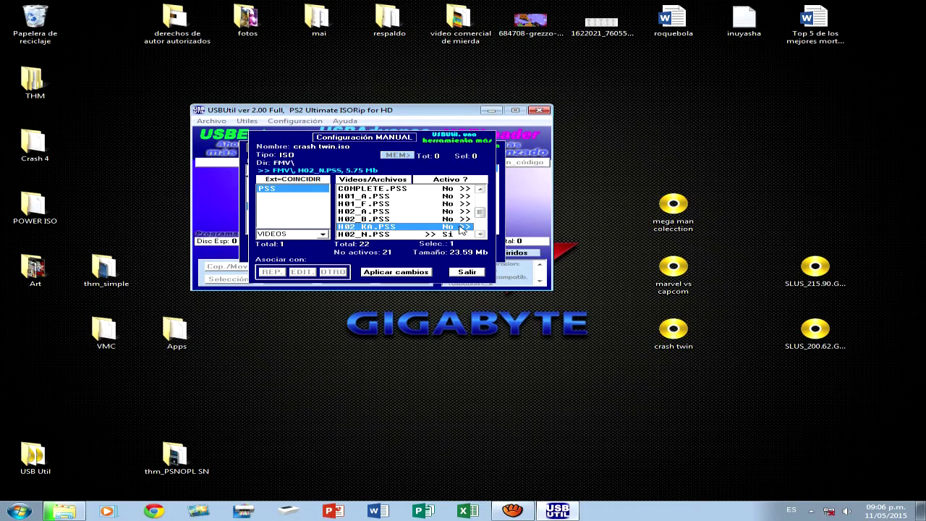
scroll(483, 213, "down", 5)
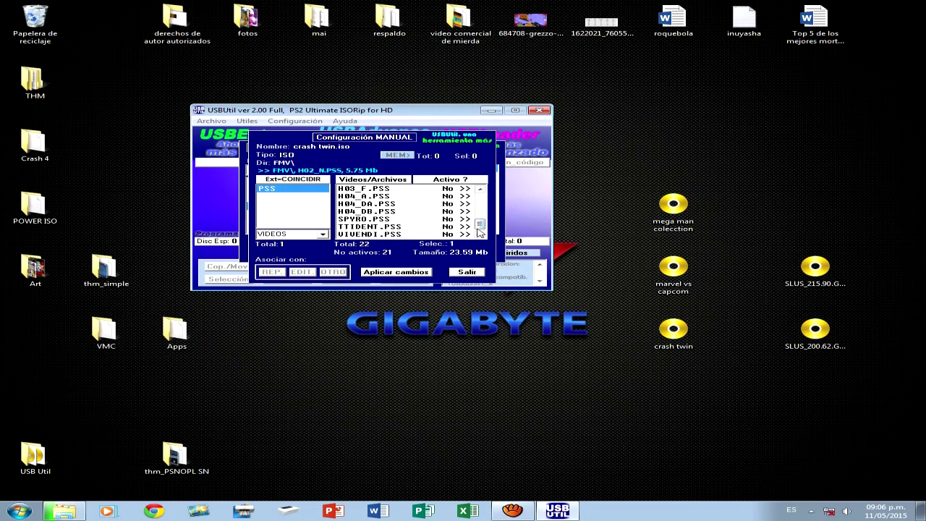
left_click(478, 190)
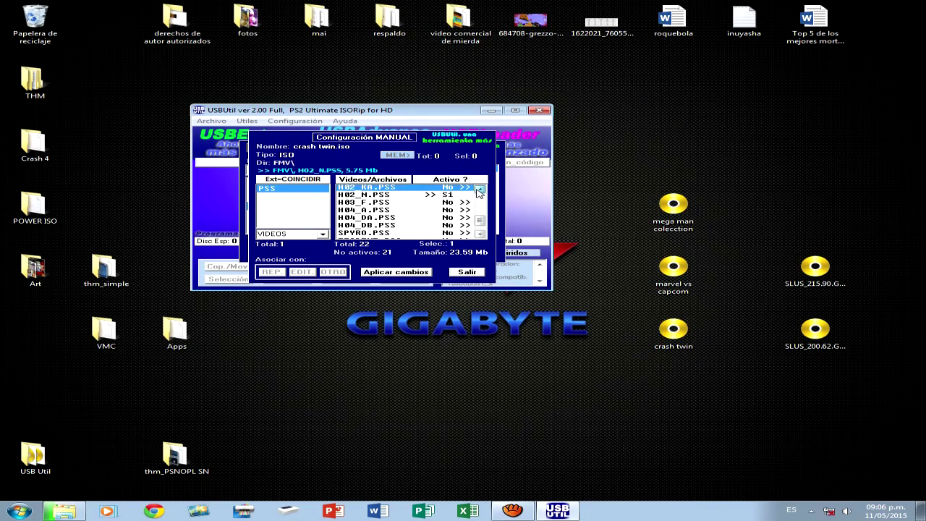
left_click(478, 189)
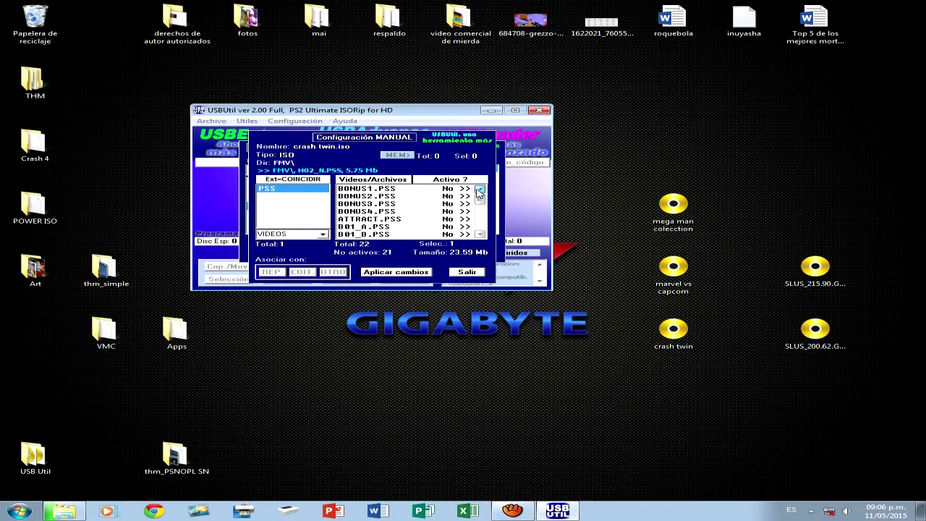
left_click(467, 272)
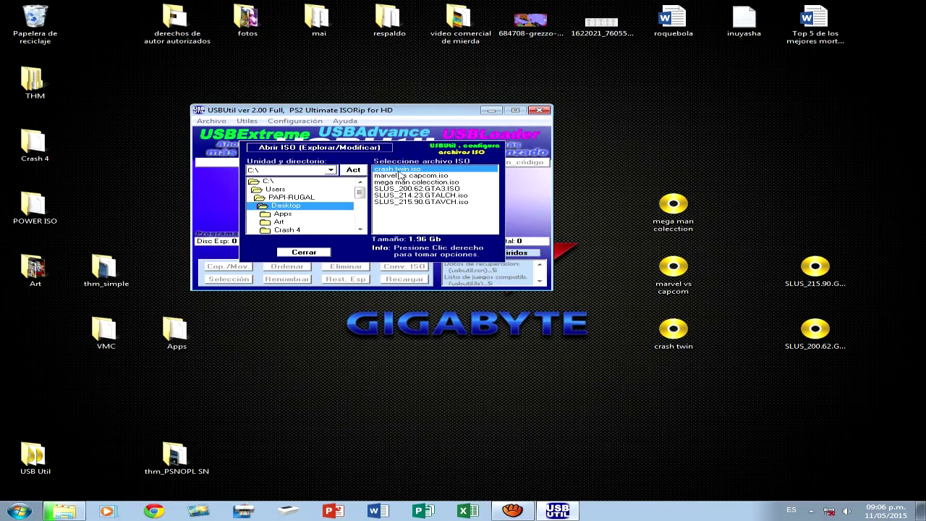
Open the ripping options for crash twin.iso and dismiss the ripping information message.
right_click(397, 167)
left_click(461, 232)
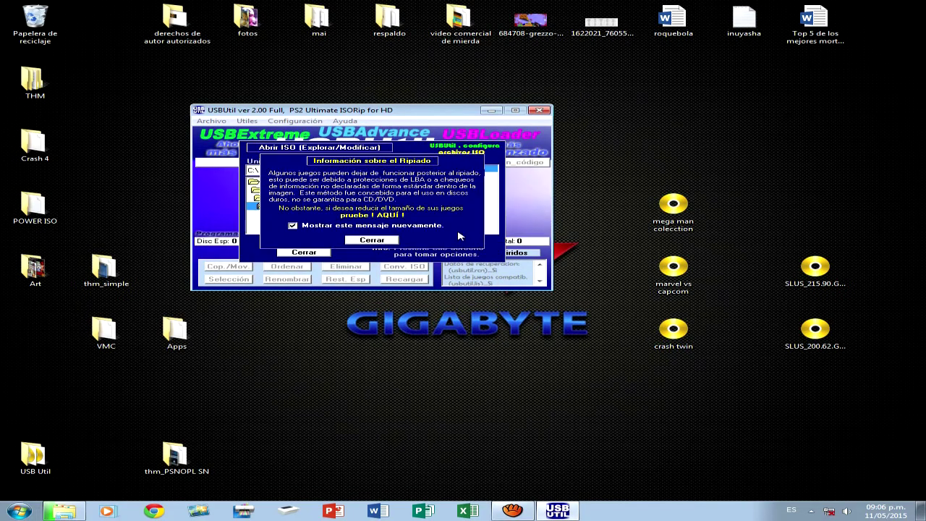
left_click(371, 240)
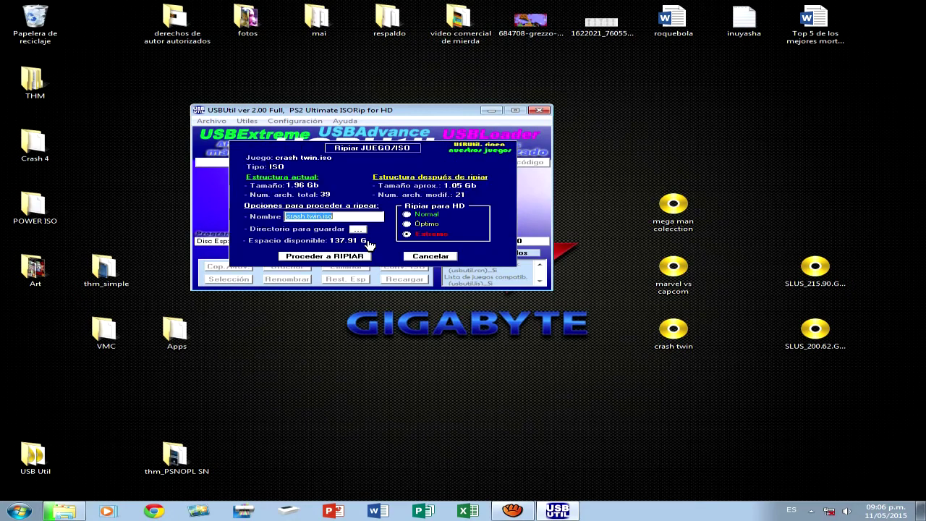
Compare the approximate ripped size of crash twin.iso under Normal, Óptimo and Extremo, finishing with Extremo selected.
left_click(417, 223)
left_click(415, 225)
left_click(407, 215)
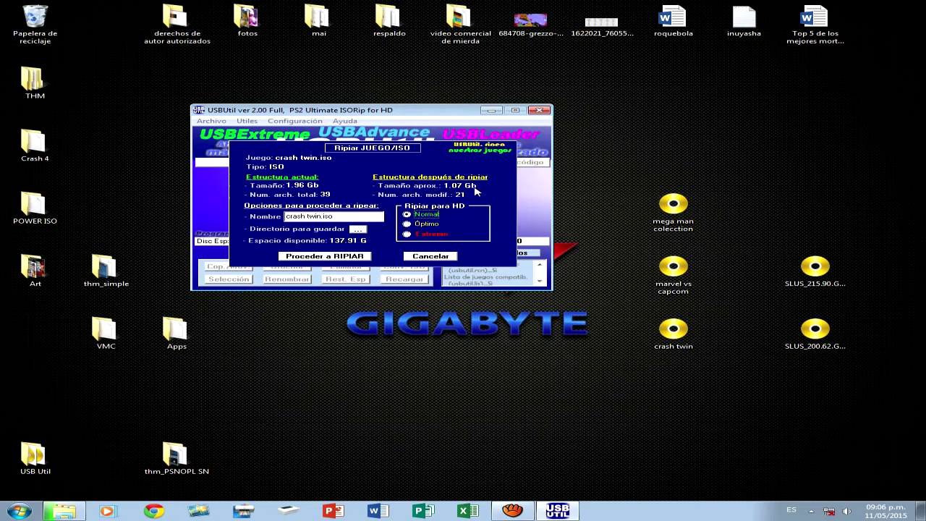
left_click(408, 234)
left_click(408, 224)
left_click(411, 219)
left_click(411, 224)
left_click(411, 220)
left_click(408, 225)
left_click(407, 234)
left_click(409, 225)
left_click(410, 232)
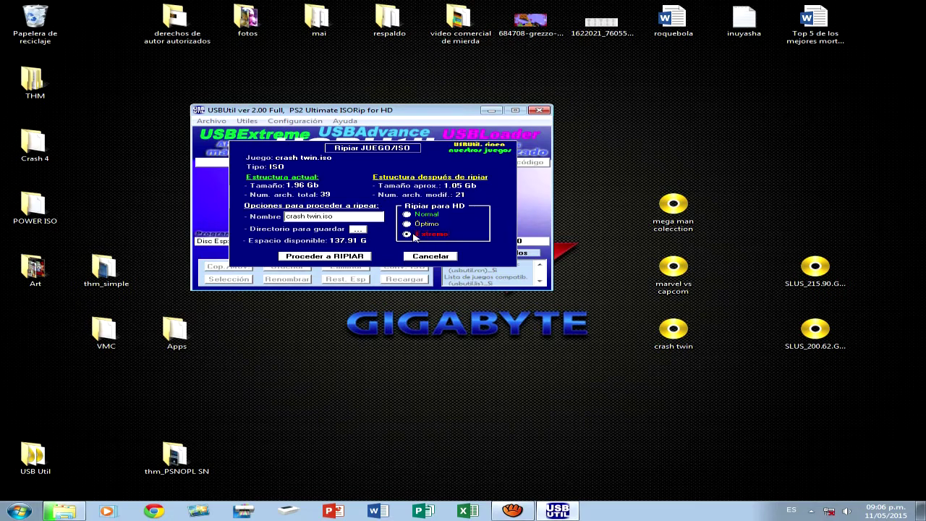
left_click(408, 225)
left_click(409, 234)
left_click(407, 224)
left_click(407, 235)
Rip crash twin.iso in Extremo mode, saving it to the USB Util folder on the desktop, and close the finished process.
left_click(357, 230)
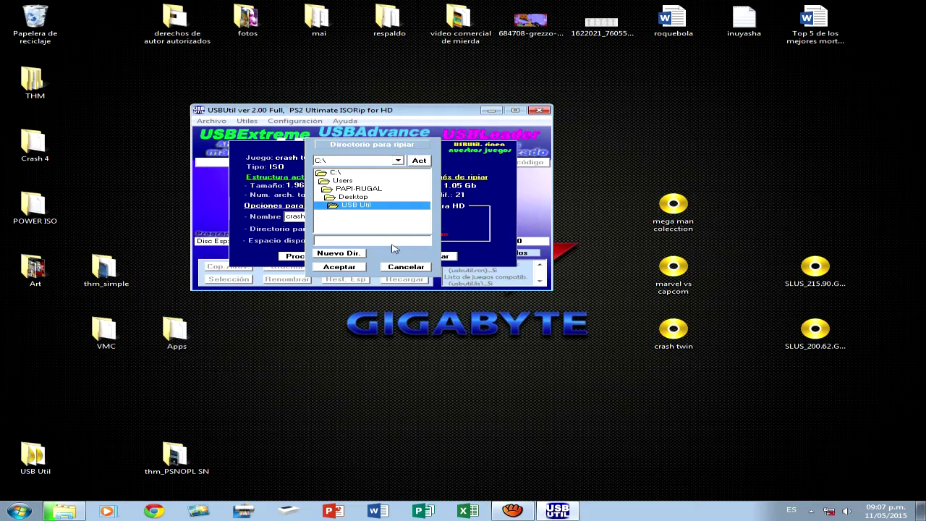
left_click(342, 268)
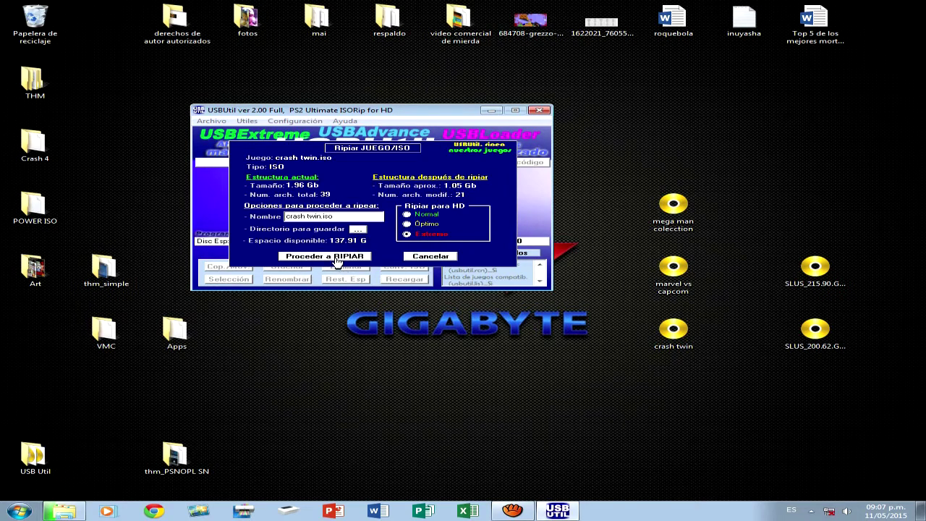
left_click(335, 259)
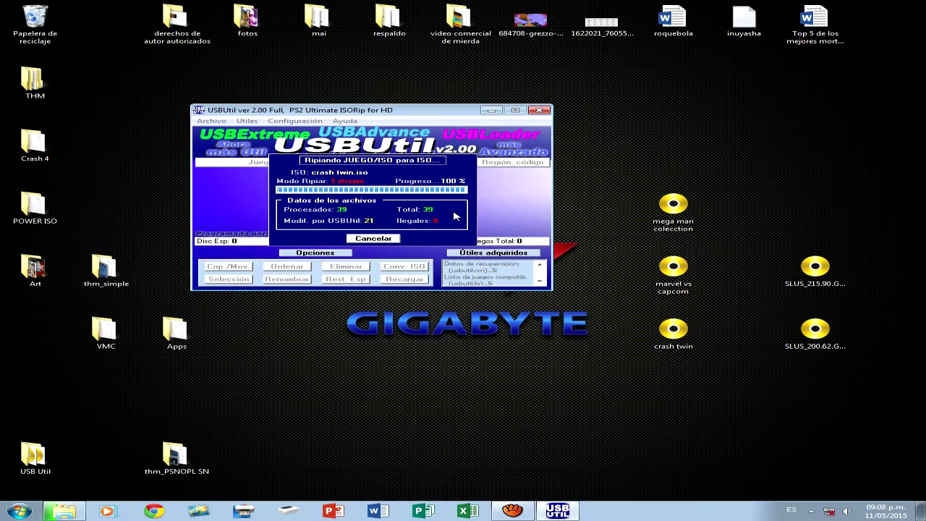
left_click(390, 239)
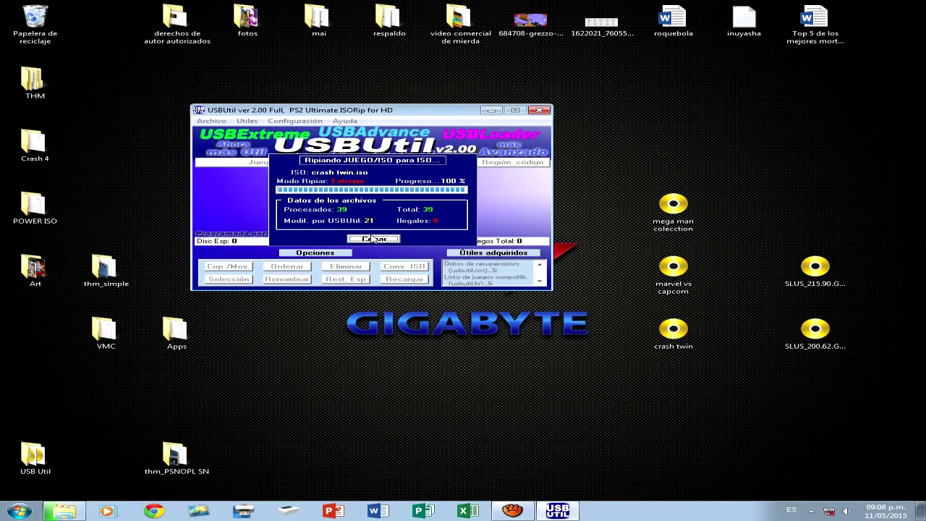
Check the size of the ripped crash twin file in the USB Util folder and close the folder.
double_click(10, 461)
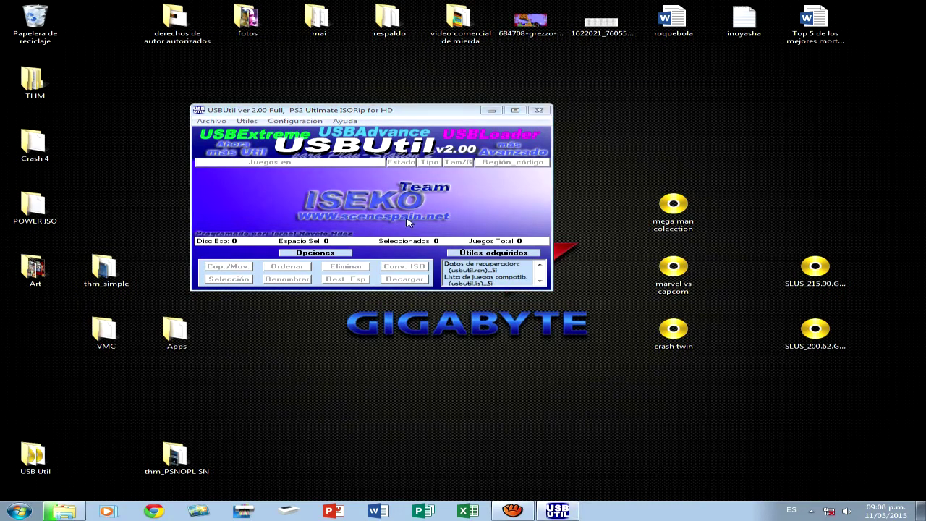
left_click(353, 154)
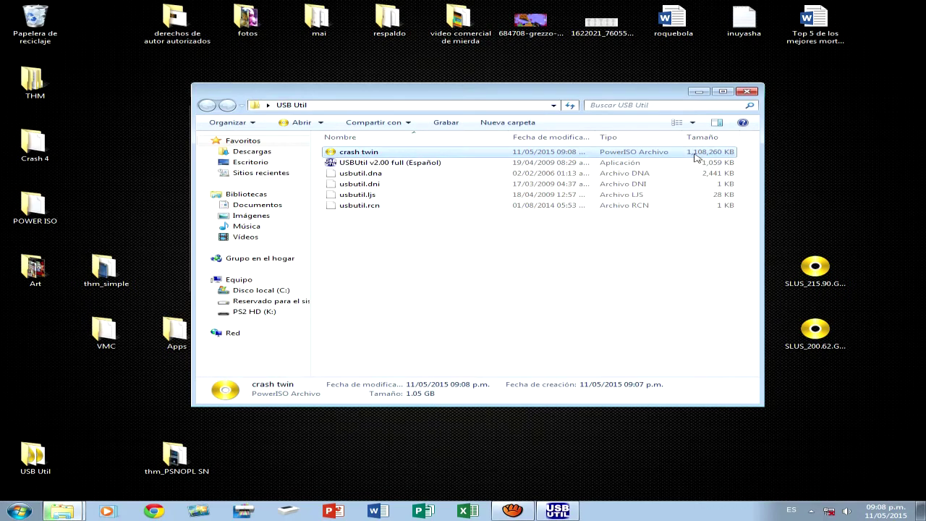
left_click(747, 93)
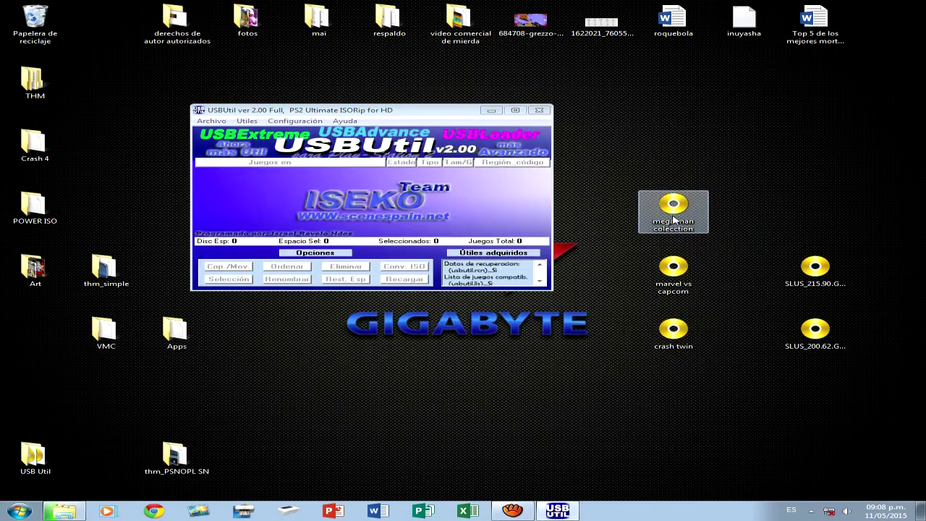
Check the size of the original crash twin ISO on the desktop in its properties.
right_click(673, 213)
left_click(676, 326)
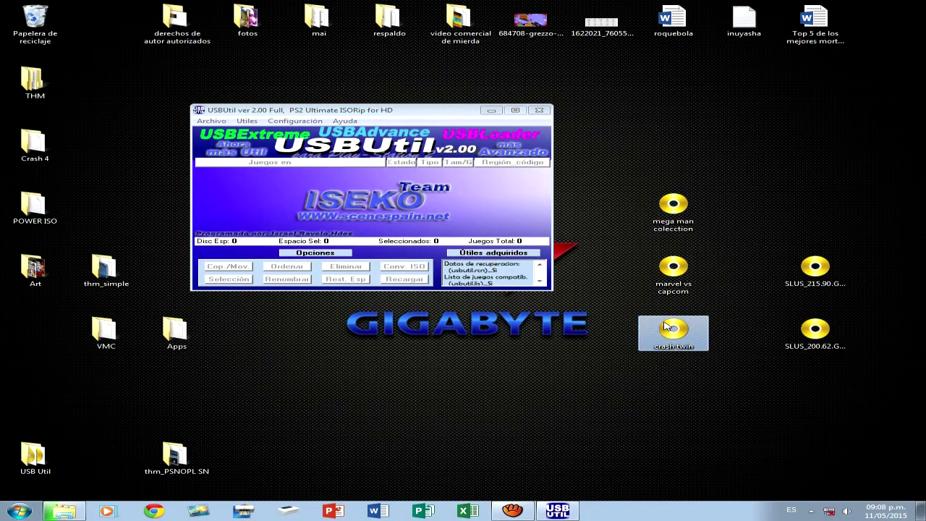
right_click(664, 323)
left_click(711, 481)
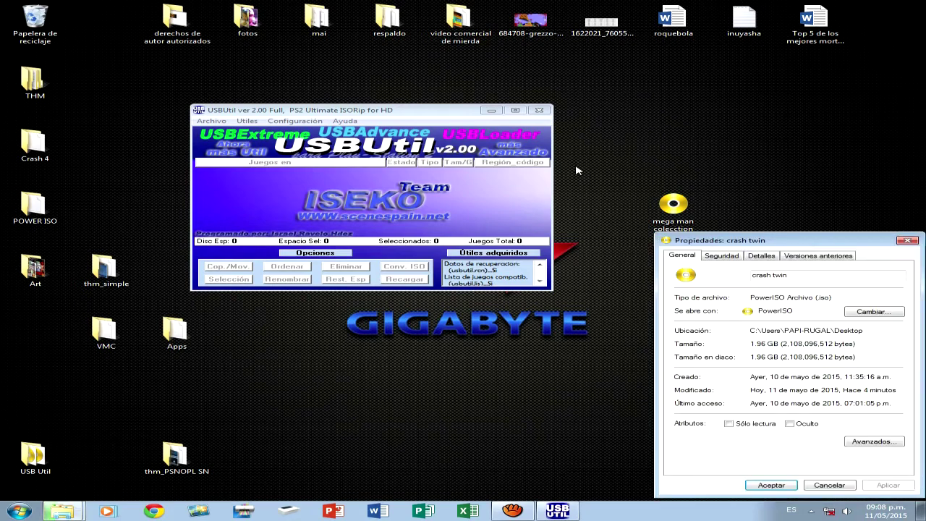
left_click(828, 484)
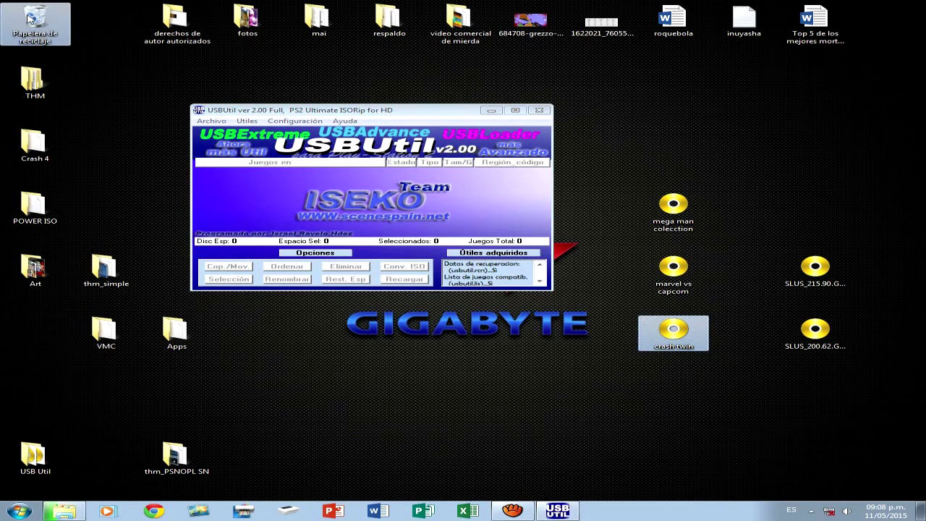
Send the original crash twin to the recycle bin and put the ripped crash twin from the USB Util folder in its desktop spot.
left_click(130, 48)
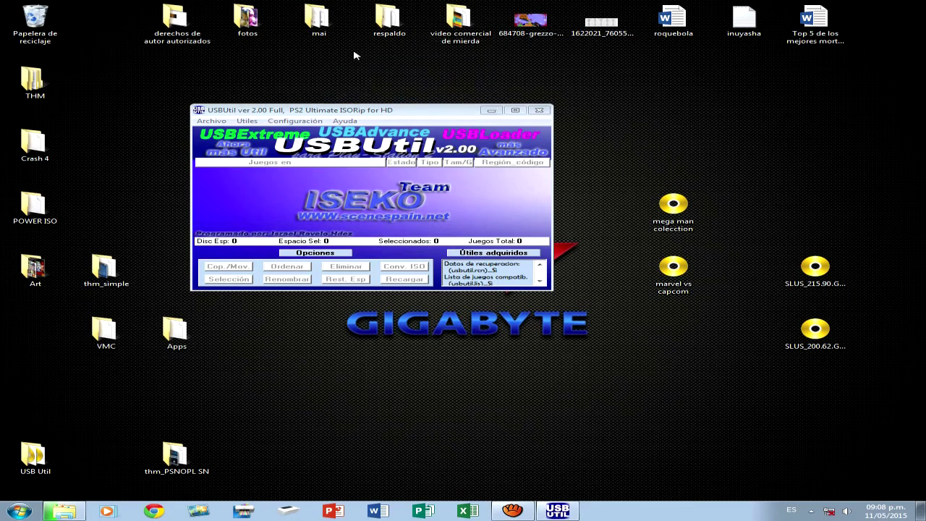
double_click(33, 454)
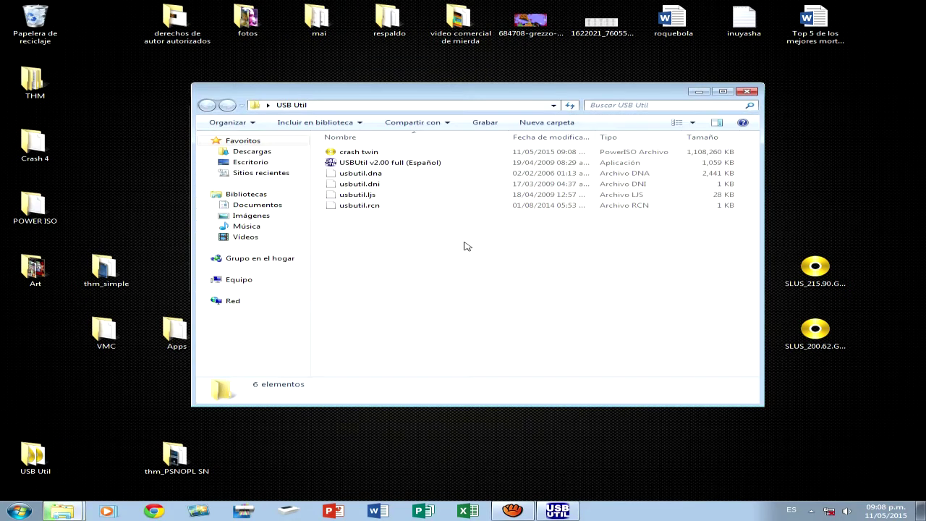
left_click(376, 152)
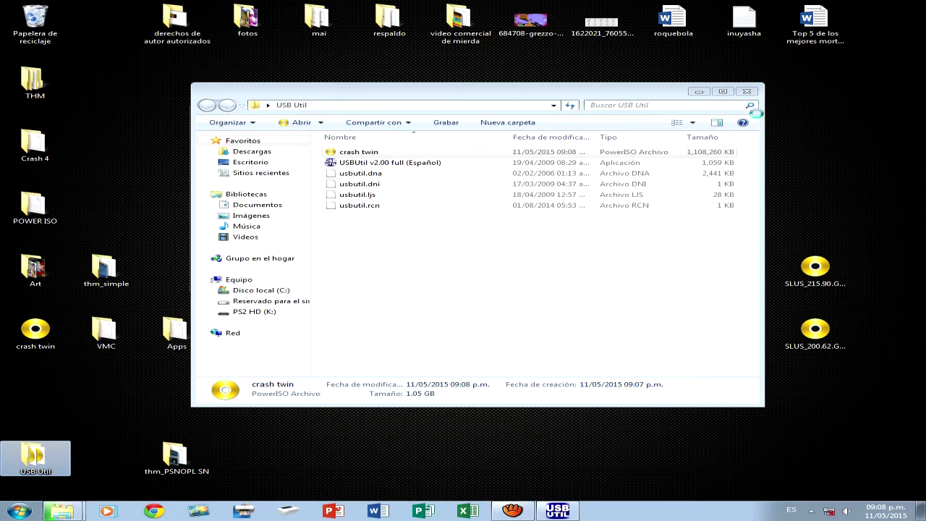
left_click(746, 91)
mouse_move(736, 225)
left_mouse_down()
mouse_move(743, 268)
mouse_move(669, 358)
left_mouse_up()
left_click_drag(637, 414, 925, 253)
left_click_drag(657, 434, 925, 134)
left_click_drag(708, 434, 872, 177)
left_click_drag(597, 432, 900, 194)
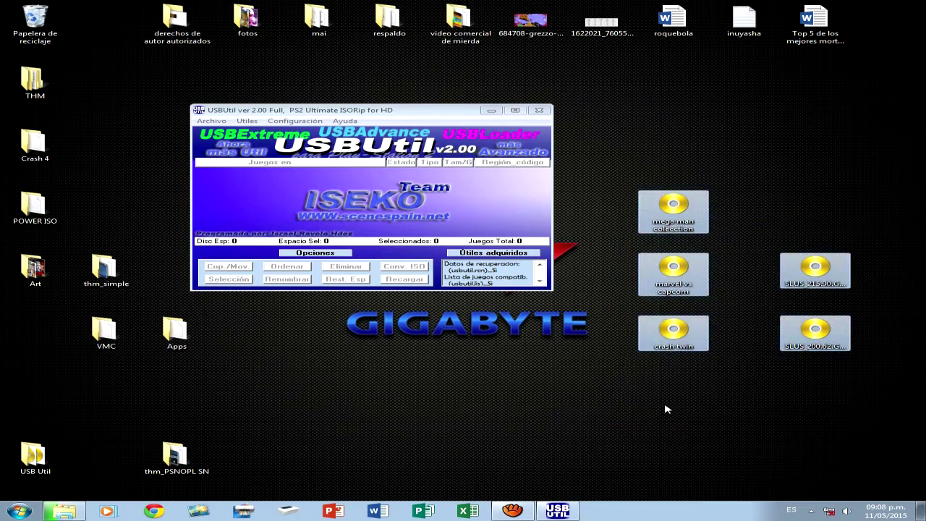
Minimize the USBUtil window and move the game ISO icons together towards the middle of the desktop.
left_click_drag(338, 111, 348, 95)
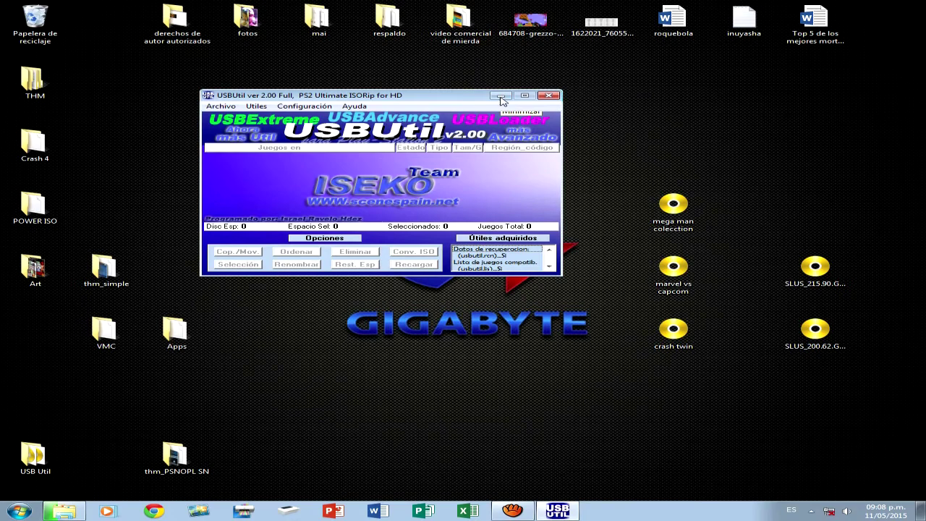
left_click(502, 95)
left_click_drag(651, 431, 880, 137)
left_click_drag(624, 419, 855, 169)
left_click_drag(551, 175, 924, 459)
left_click_drag(705, 229, 410, 190)
left_click_drag(724, 411, 264, 154)
Check the free space of the PS2 HD (K:) drive in the computer's drive list and open its DVD folder.
key("super")
left_click(215, 390)
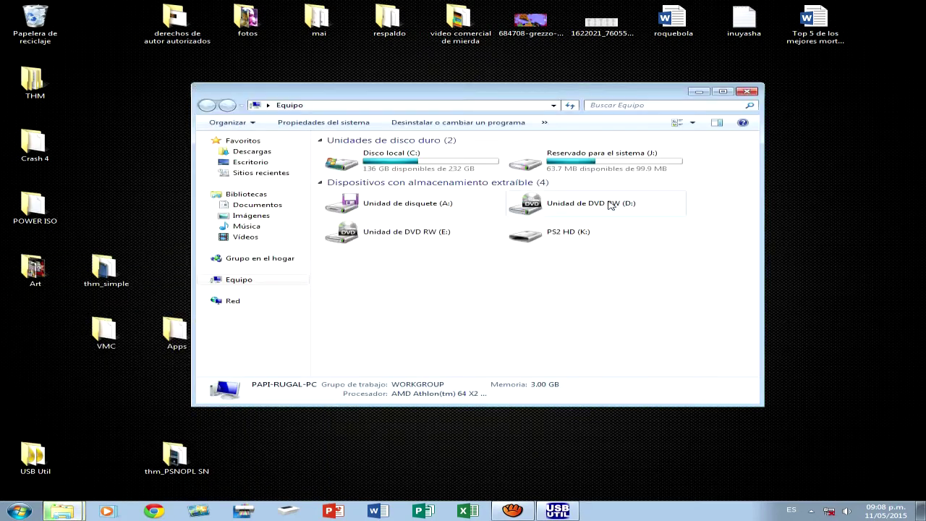
left_click(614, 232)
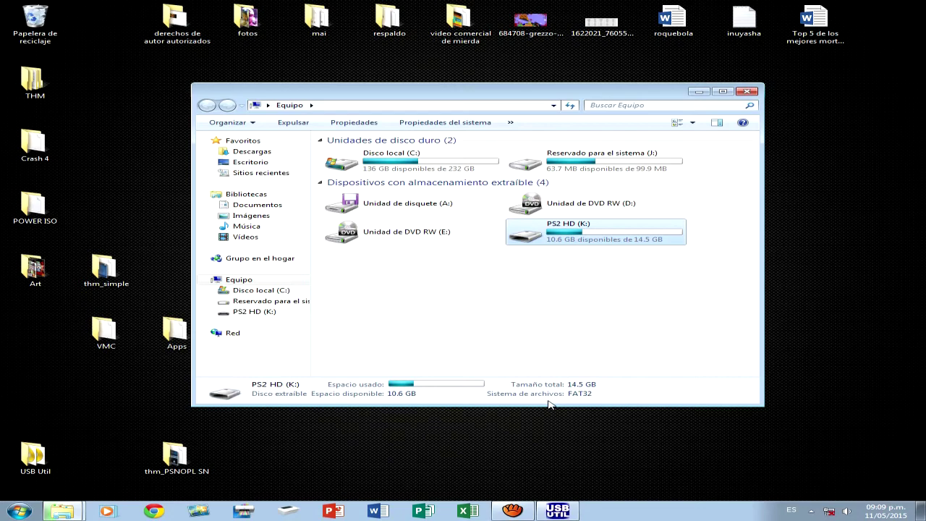
double_click(567, 232)
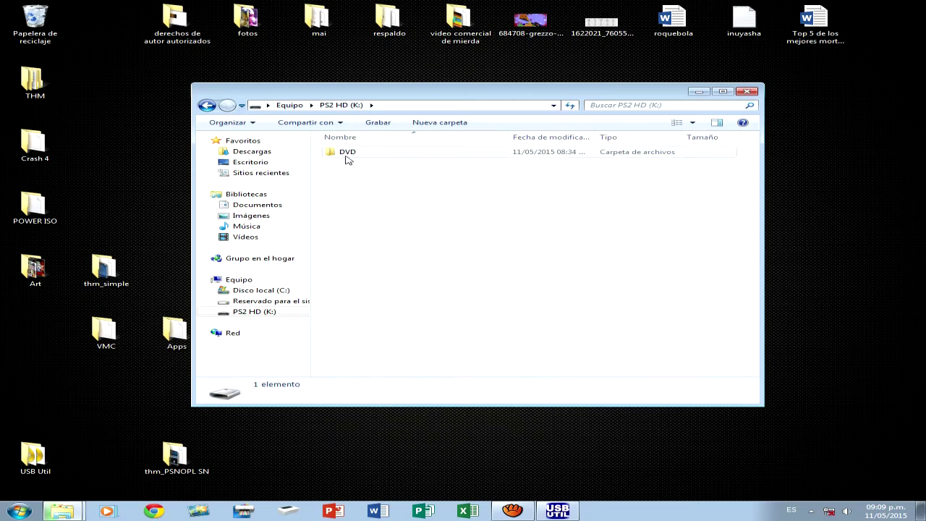
double_click(374, 158)
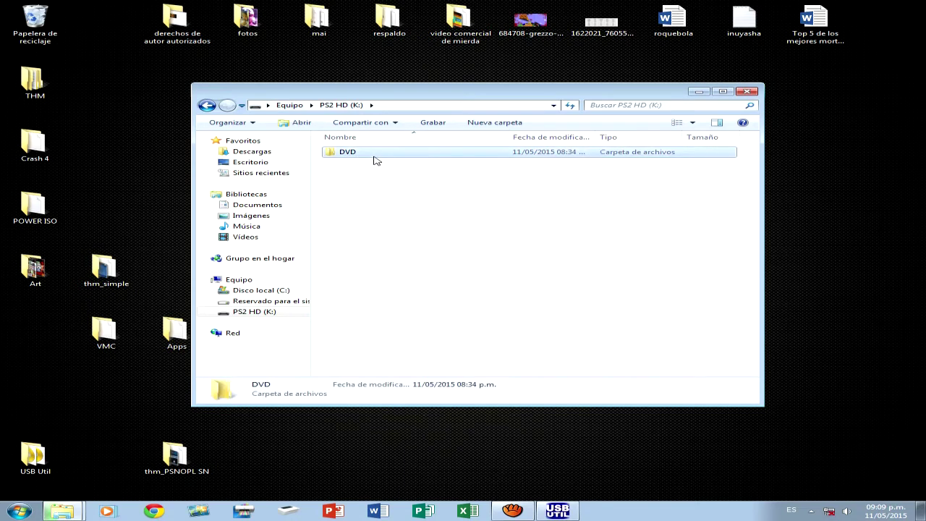
Move the DVD folder window aside to uncover the desktop and set the mega man colecction icon apart from the other ISOs.
left_click_drag(528, 90, 729, 121)
left_click_drag(418, 206, 299, 178)
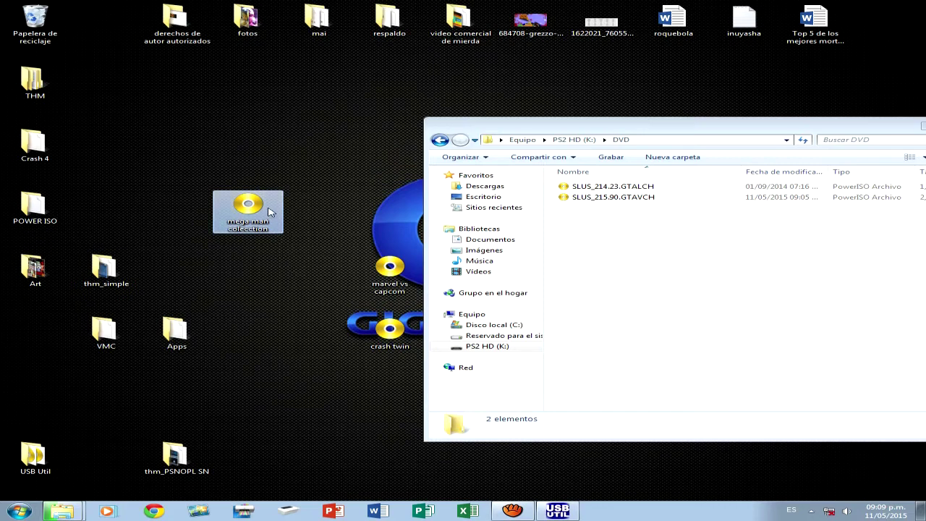
left_click_drag(302, 264, 126, 126)
left_click_drag(286, 278, 190, 142)
left_click_drag(319, 258, 217, 168)
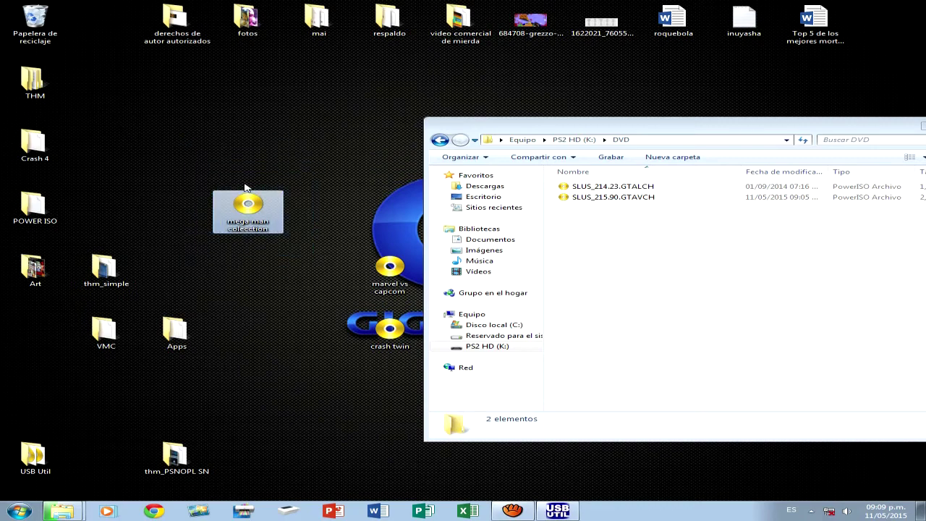
right_click(246, 230)
left_click(286, 238)
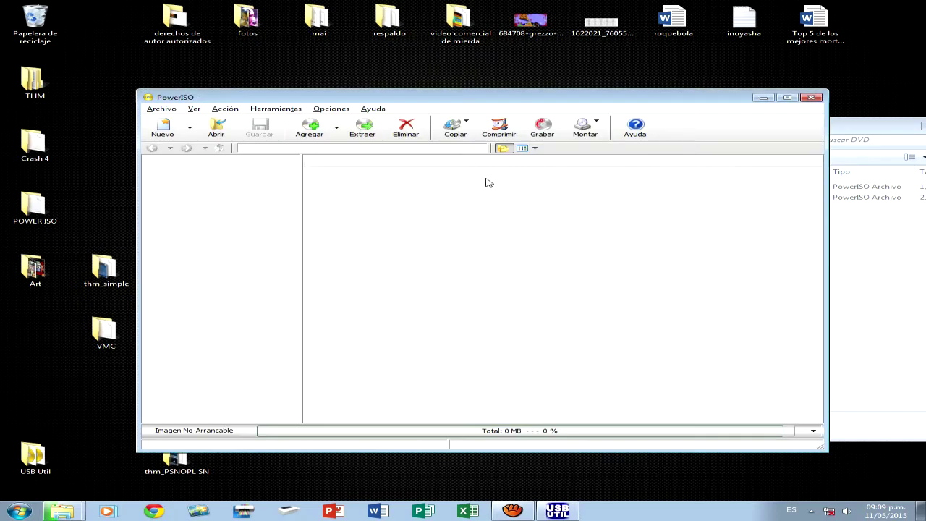
left_click(812, 98)
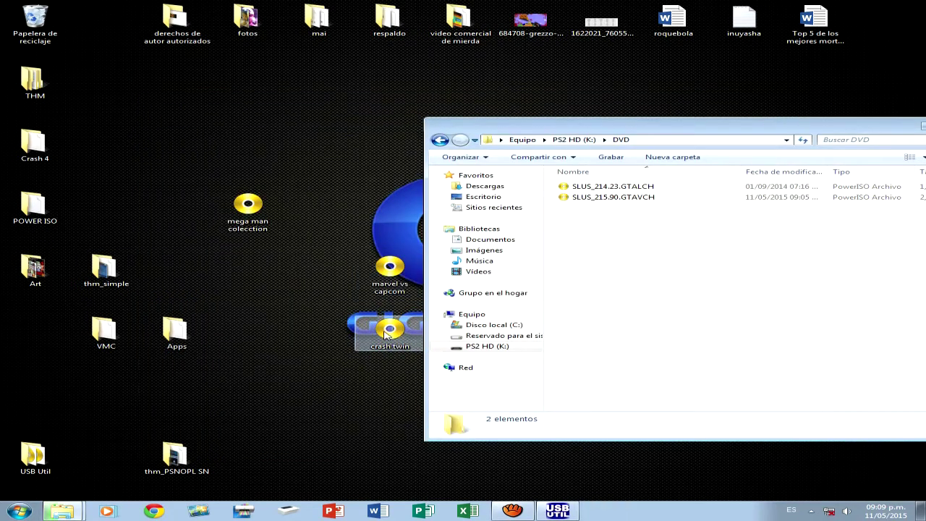
Place the crash twin icon below mega man colecction on the desktop and open it in PowerISO.
left_click_drag(395, 345, 253, 284)
right_click(248, 284)
left_click(266, 288)
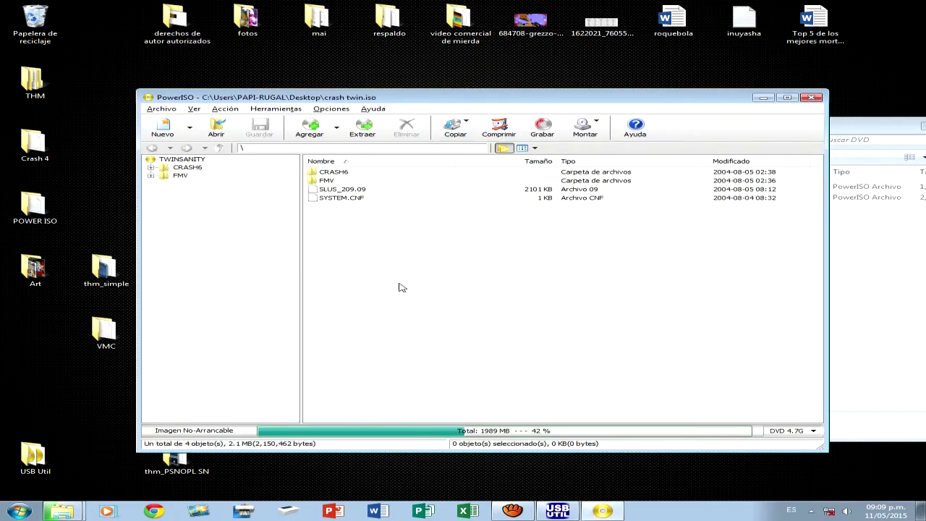
Copy the name of the SLUS_209.09 file inside crash twin.iso and close PowerISO.
left_click_drag(501, 303, 382, 308)
left_click(354, 191)
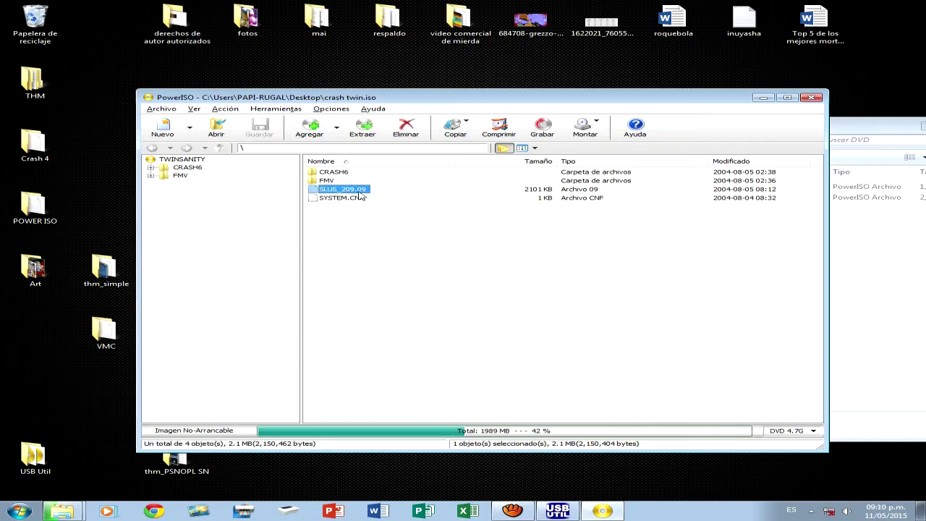
right_click(356, 193)
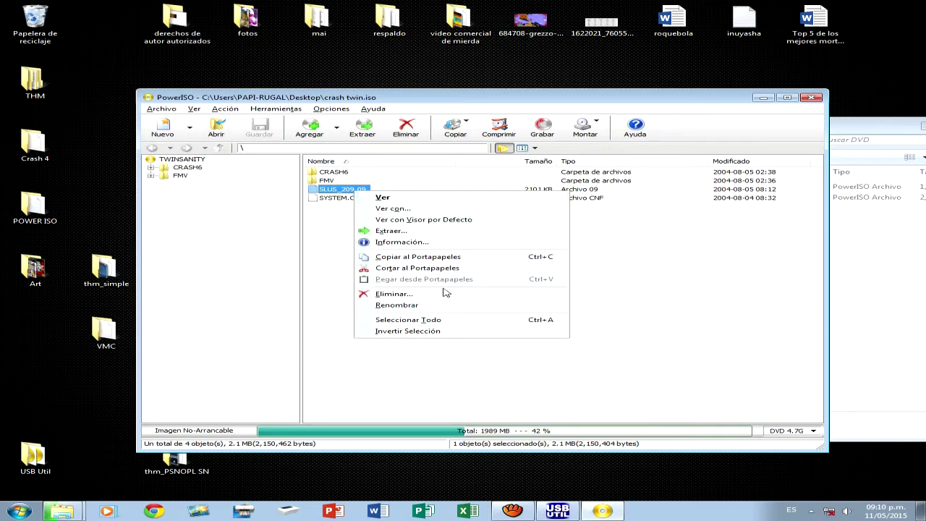
left_click(440, 306)
right_click(356, 188)
left_click(402, 225)
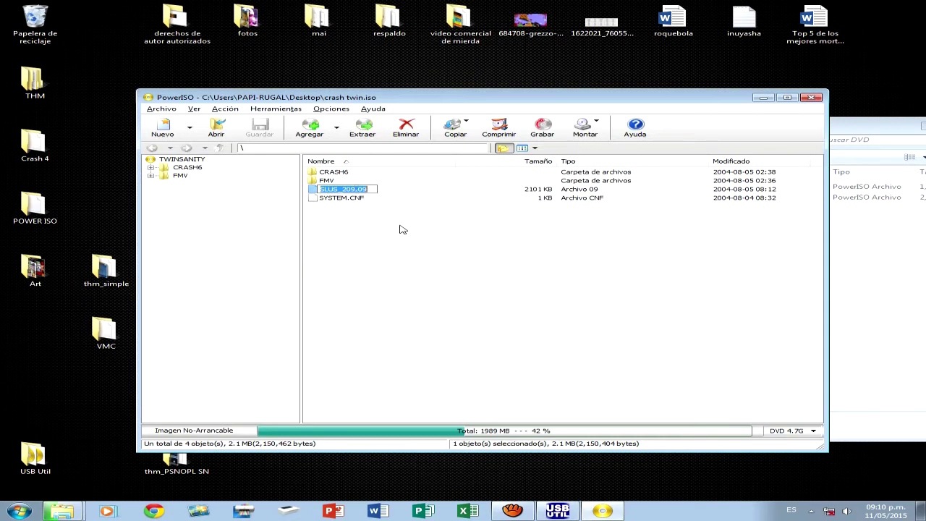
left_click(811, 98)
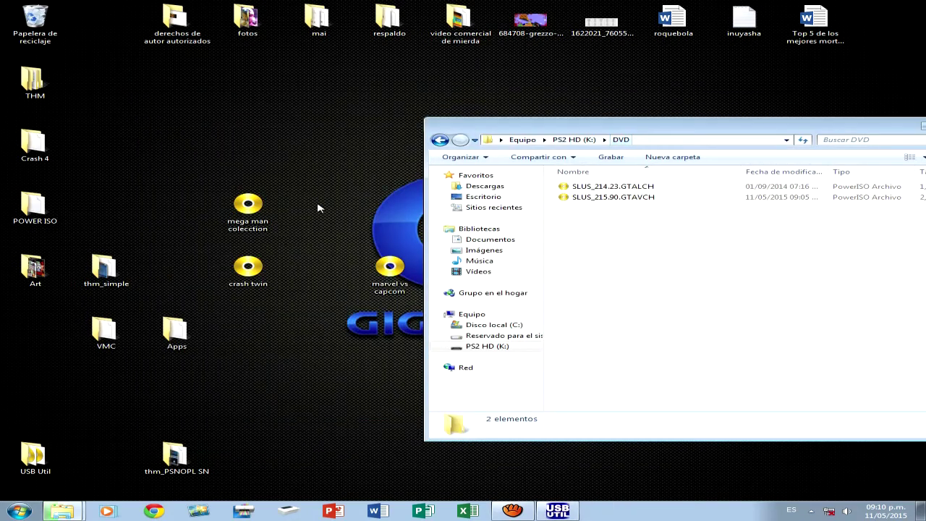
left_click(255, 273)
right_click(255, 271)
left_click(279, 278)
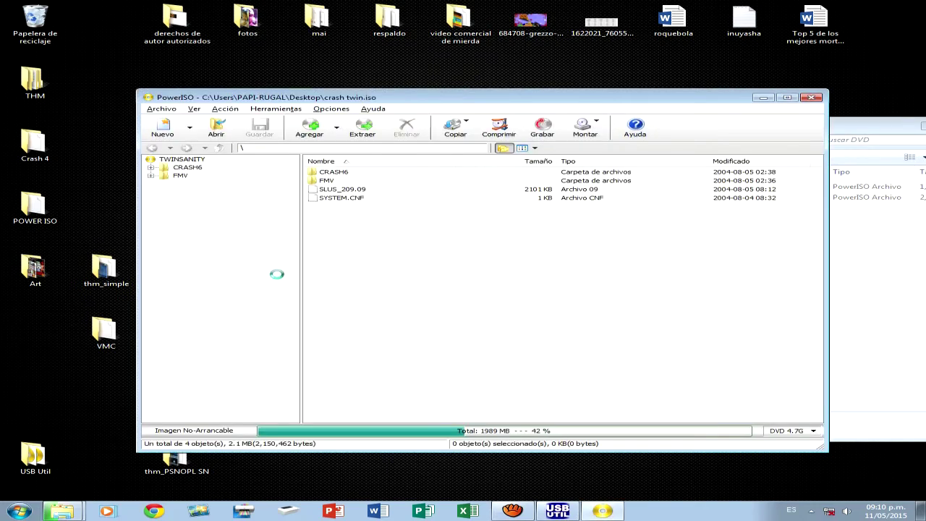
left_click(812, 98)
Rename the crash twin ISO on the desktop as SLUS_209.09.CRASH TWIN, using the copied game code.
right_click(276, 275)
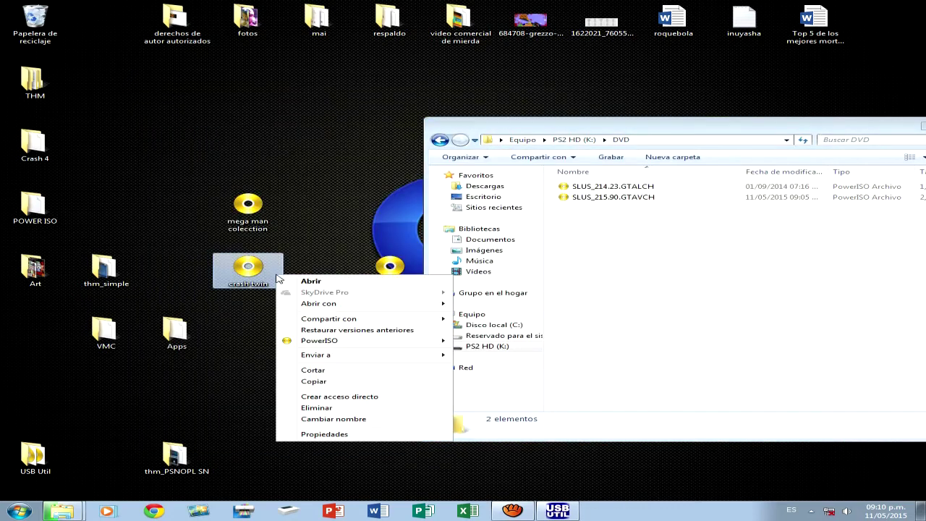
left_click(318, 419)
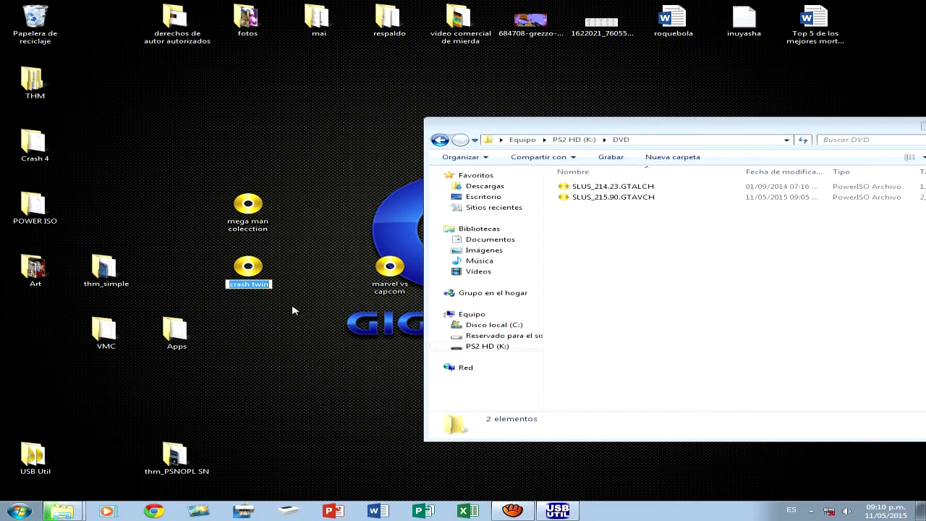
right_click(269, 285)
left_click(310, 327)
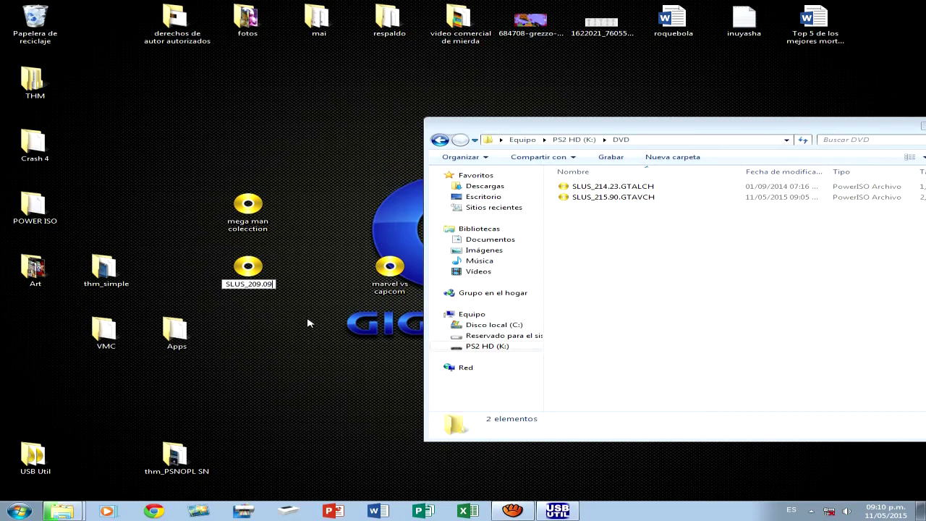
type(".CRASH")
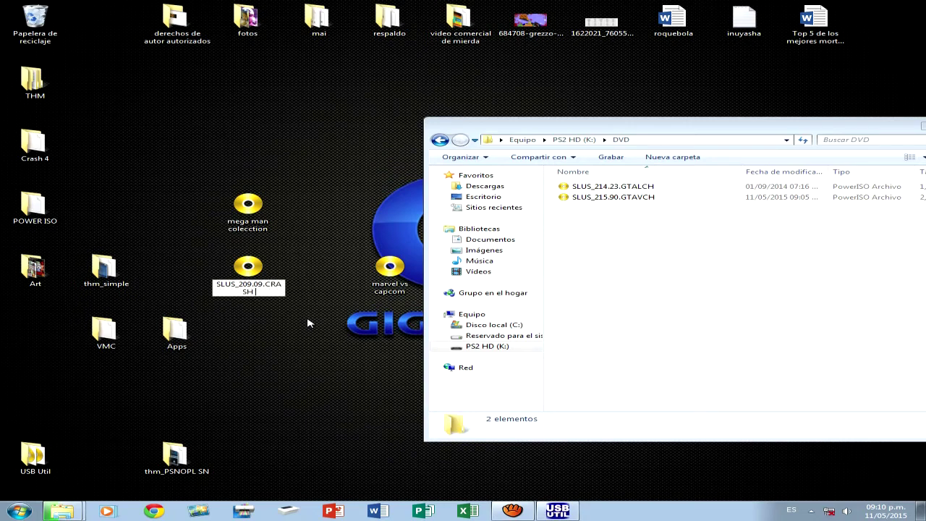
type("TWIN")
key("Return")
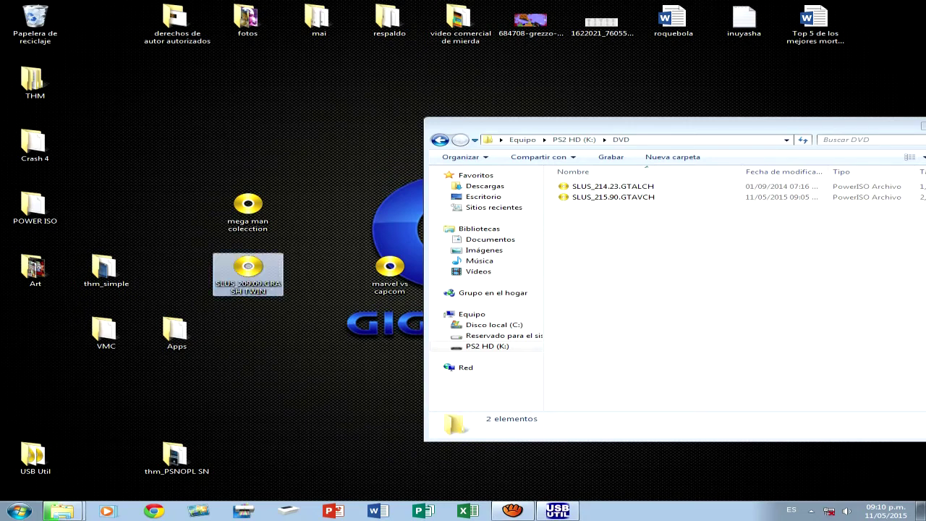
left_click(306, 322)
Place the marvel vs capcom icon beside the renamed Crash ISO on the desktop and open it in PowerISO.
left_click_drag(391, 271, 296, 268)
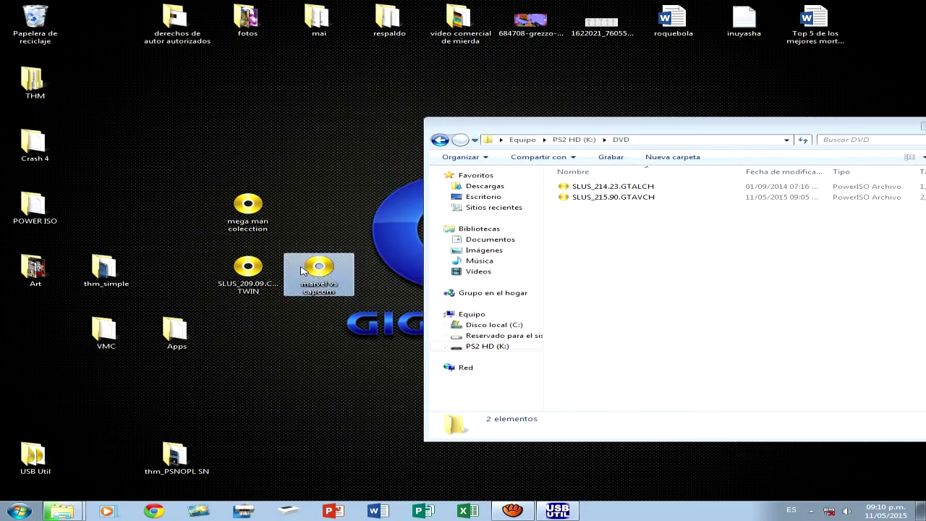
right_click(309, 285)
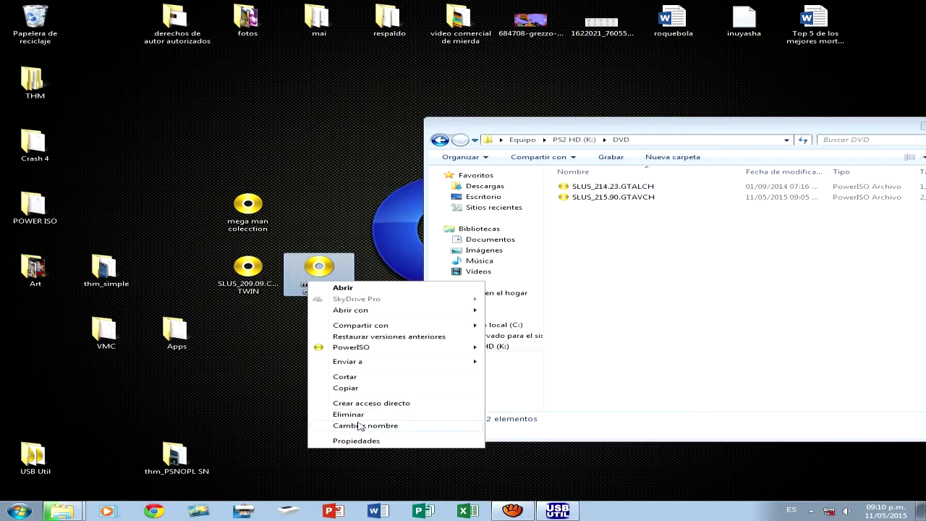
left_click(343, 288)
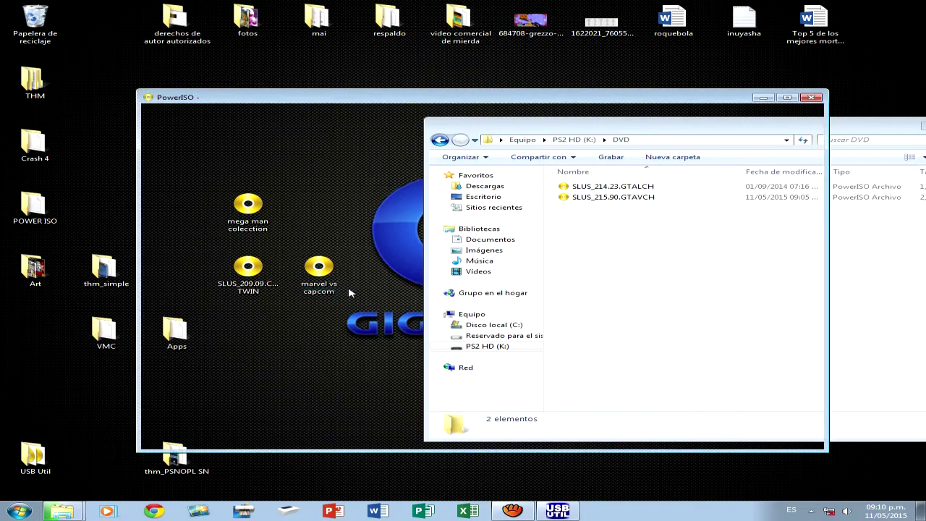
Copy the name of the SLUS_204.86 file inside marvel vs capcom.iso and close PowerISO.
left_click(344, 209)
right_click(345, 209)
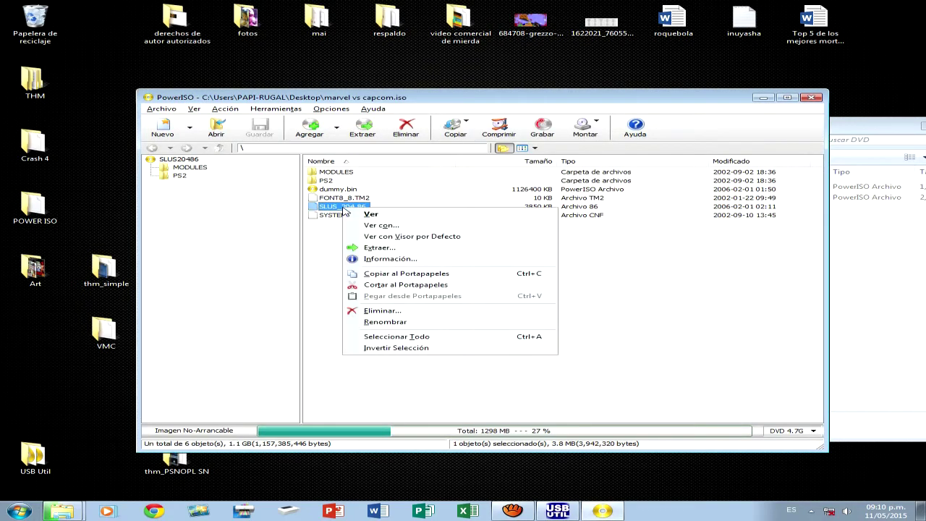
left_click(384, 321)
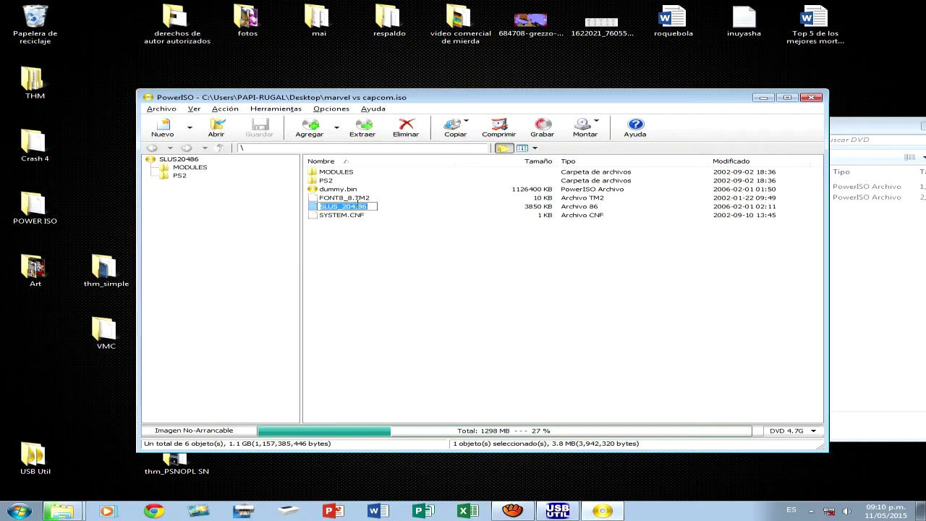
right_click(354, 200)
left_click(405, 243)
left_click(811, 98)
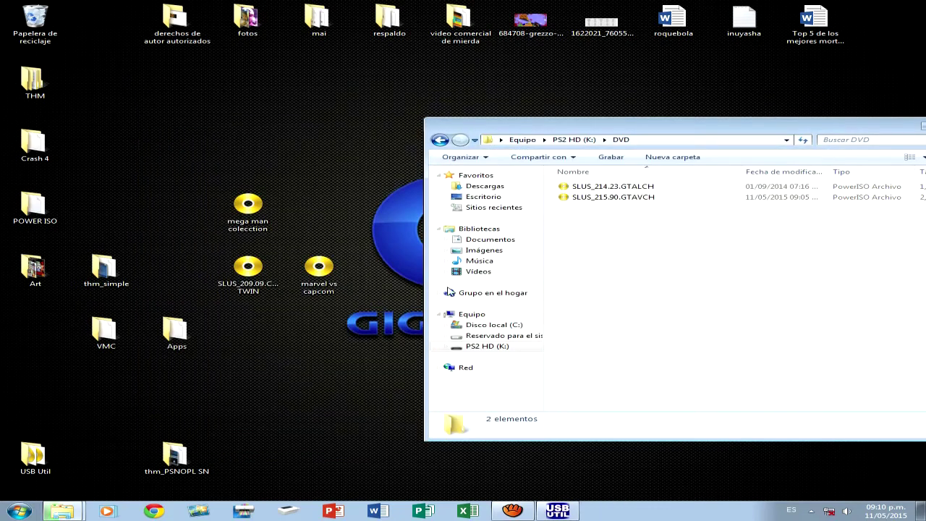
Rename the marvel vs capcom ISO on the desktop as SLUS_204.86.MARVEL VS CAPCOM 2.
right_click(326, 285)
left_click(384, 426)
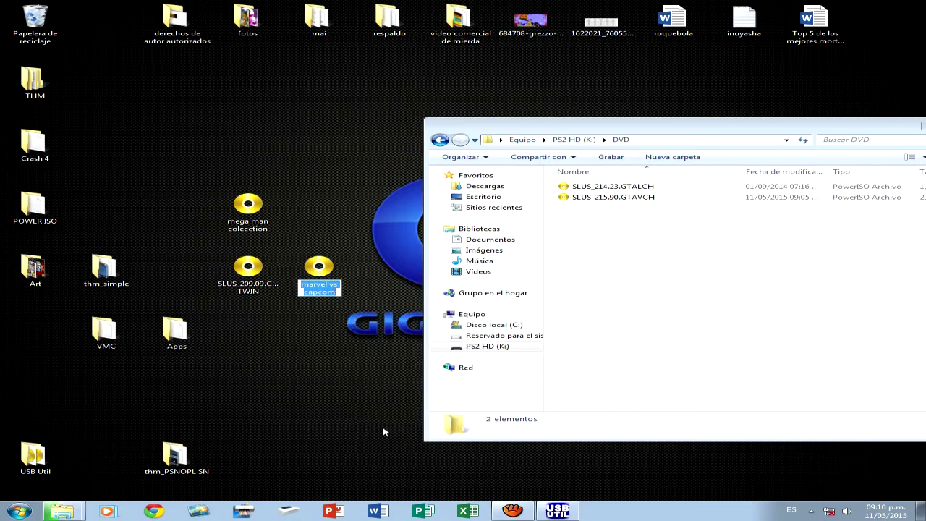
right_click(324, 288)
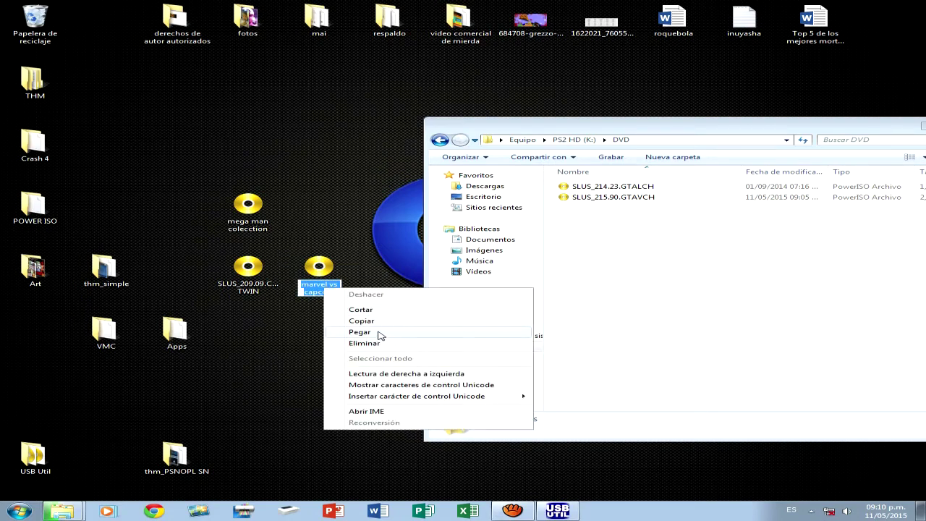
left_click(359, 331)
type(".86.")
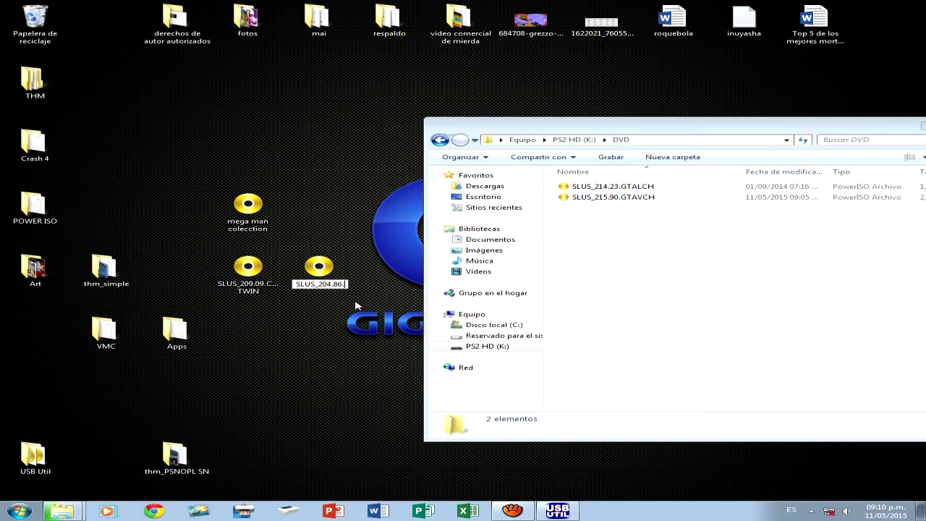
type("MARVEL VS C")
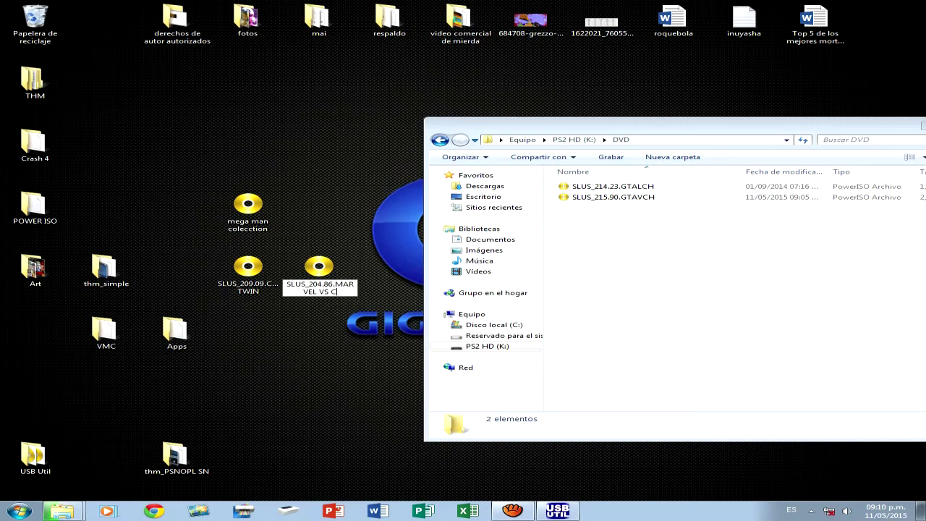
type("APCOM 2")
key("Return")
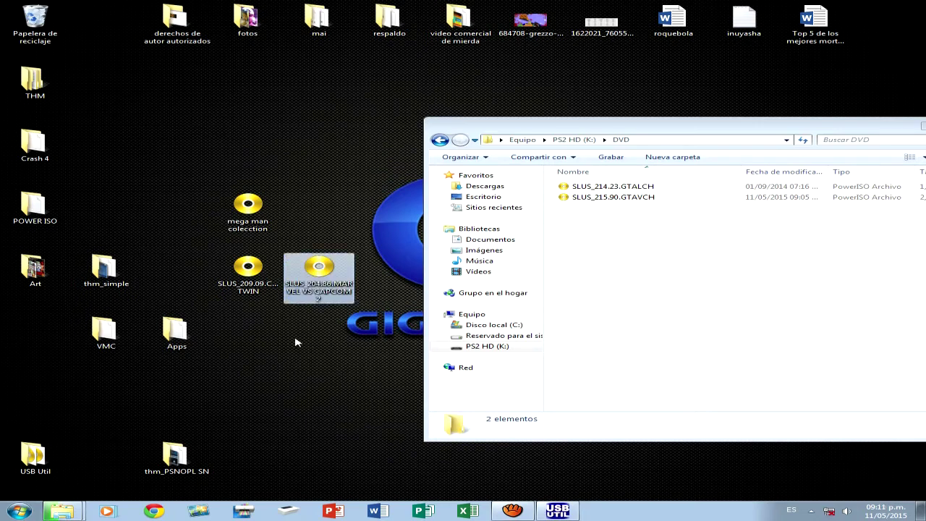
Cut the renamed Crash Twin and Marvel vs Capcom 2 ISOs from the desktop and paste them into the DVD folder on PS2 HD (K:).
left_click_drag(241, 327, 372, 253)
left_click(713, 255)
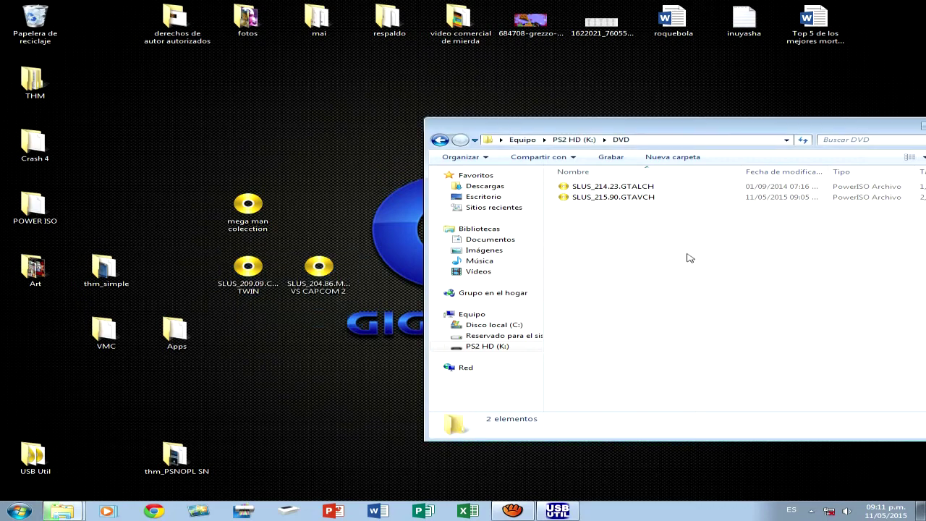
left_click_drag(227, 324, 355, 255)
right_click(323, 279)
left_click(361, 351)
right_click(692, 327)
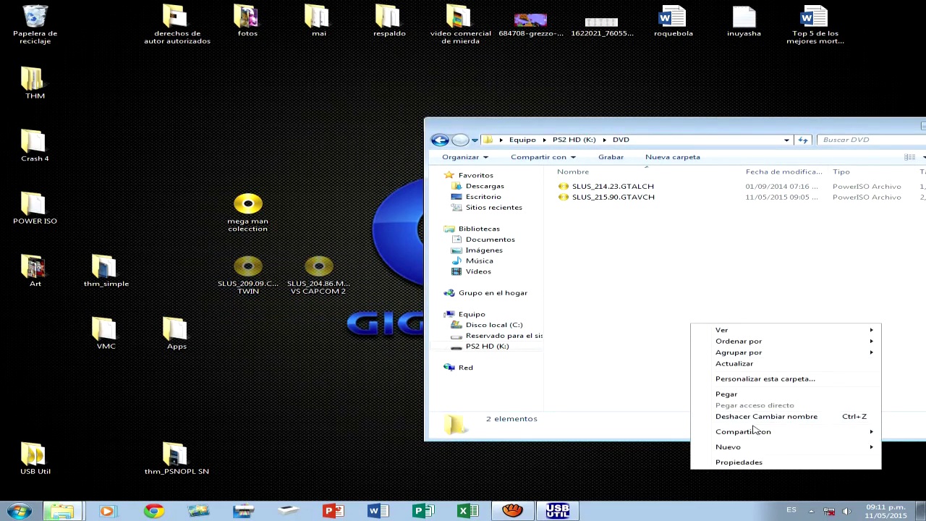
left_click(725, 394)
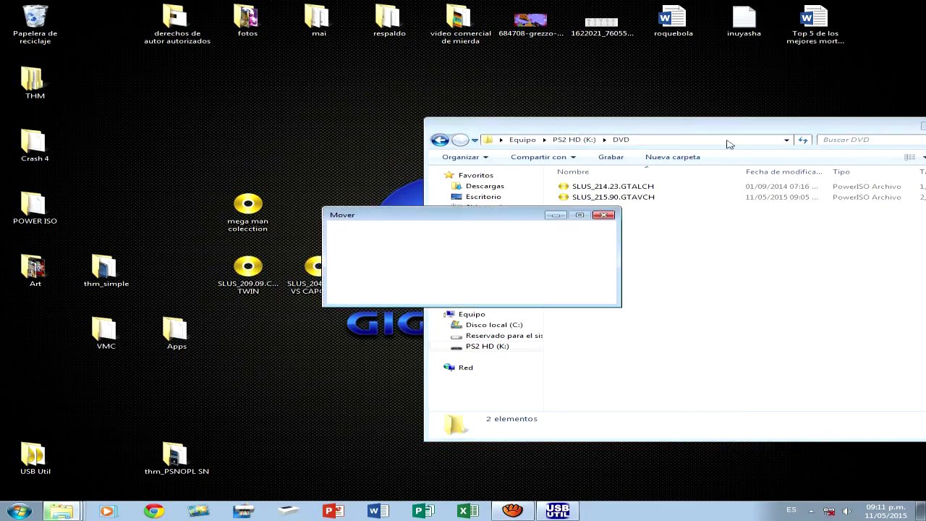
Show the details of the file move, close the DVD folder window and shift the progress window away from the desktop ISOs.
left_click_drag(738, 131, 410, 83)
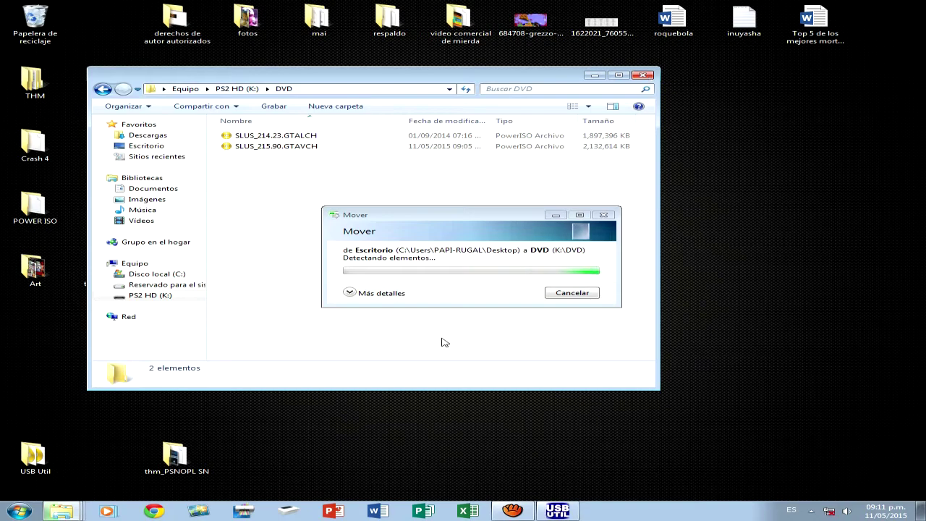
left_click(349, 292)
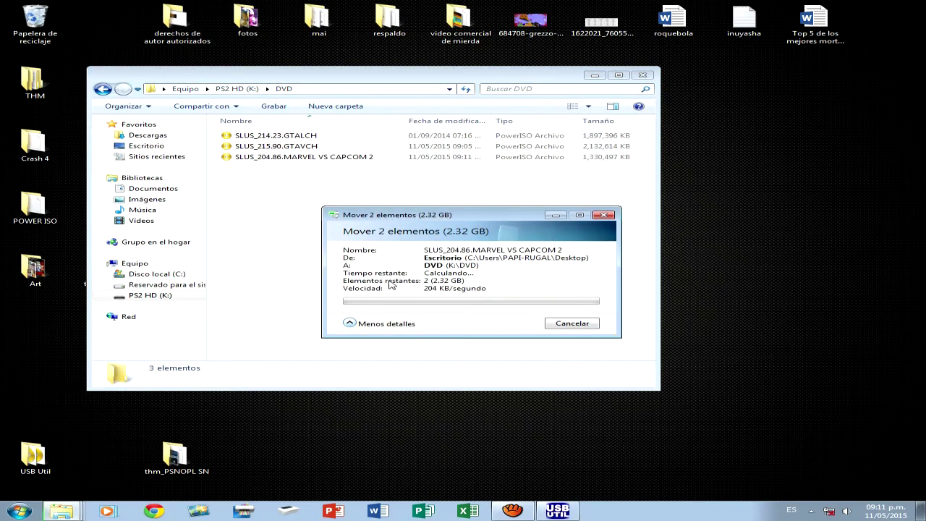
left_click(643, 75)
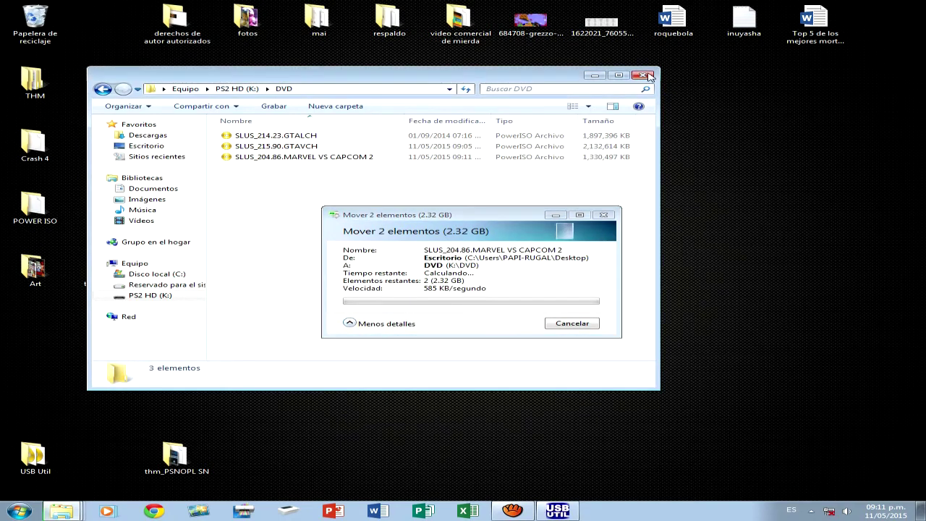
left_click_drag(505, 211, 526, 79)
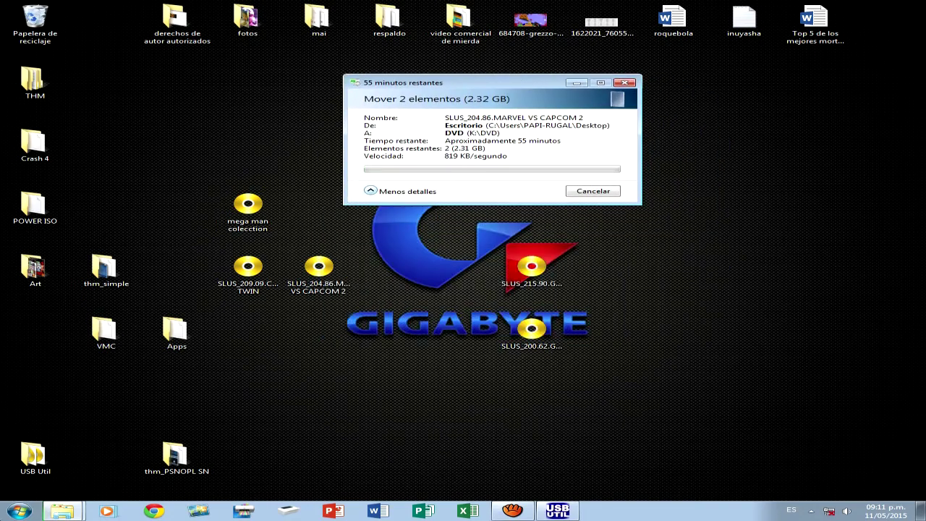
Check the free space of PS2 HD (K:) during the file move and close the computer's drive list.
key("super")
left_click(264, 389)
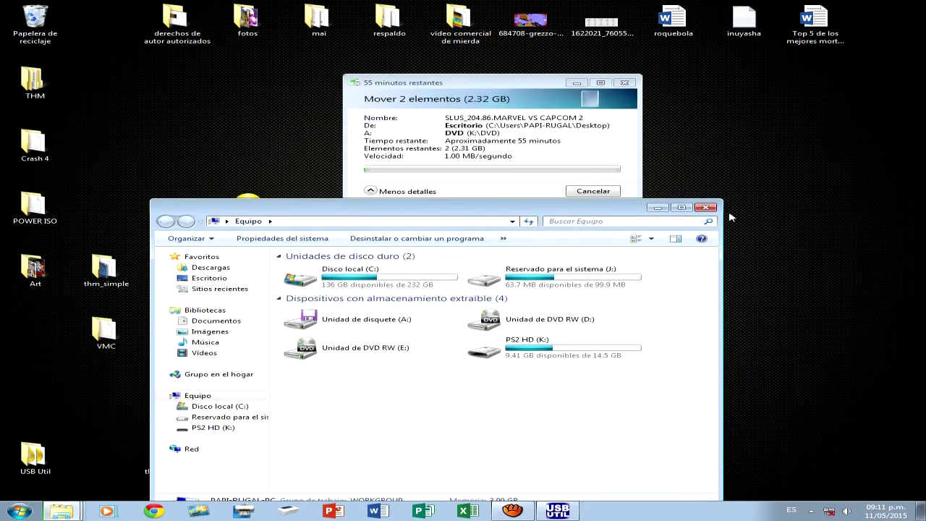
left_click(705, 207)
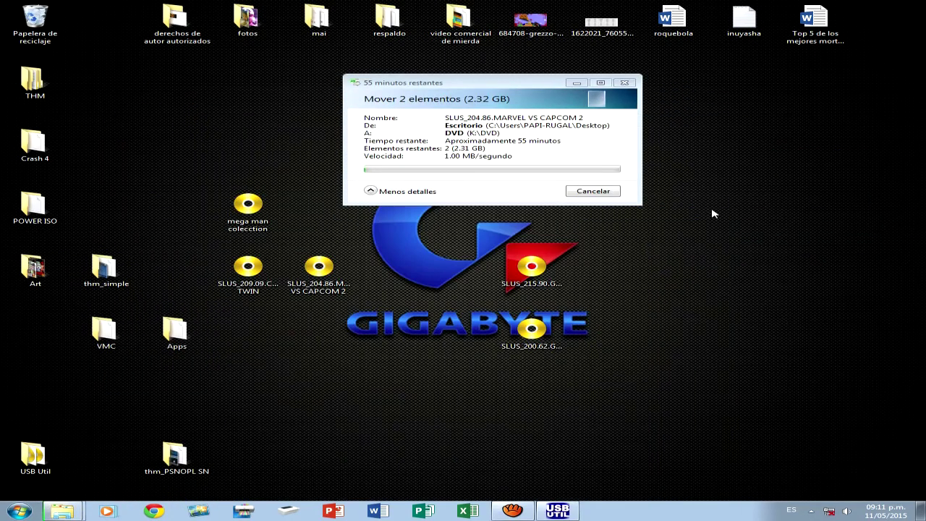
Move the file transfer progress window clear of the ISO icons on the desktop.
left_click_drag(389, 195, 631, 197)
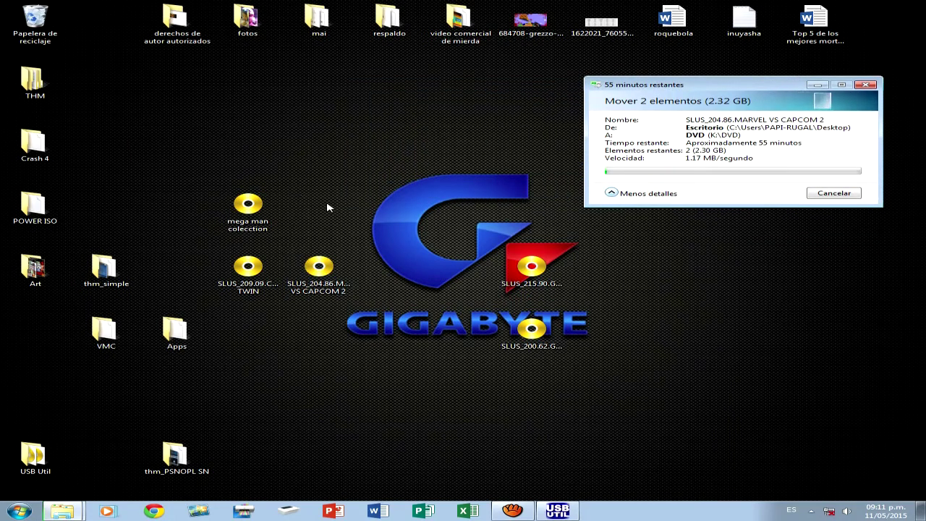
left_click_drag(460, 191, 646, 463)
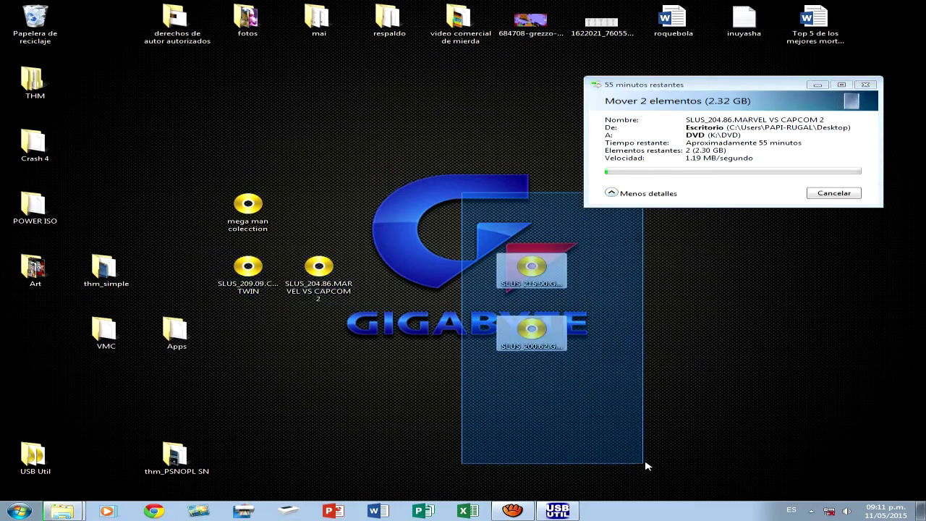
left_click_drag(571, 430, 227, 252)
View the root contents of the PS2 HD (K:) drive and close its window.
key("super")
left_click(289, 391)
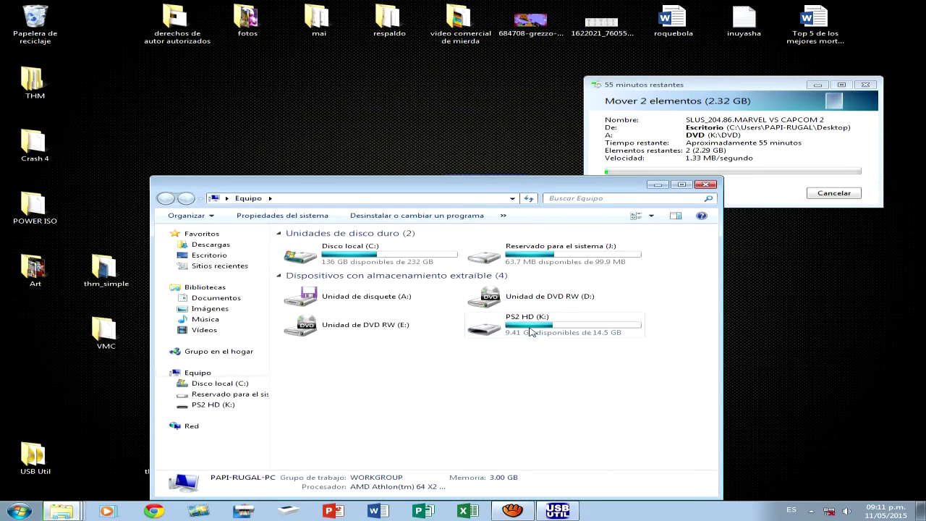
left_click(567, 327)
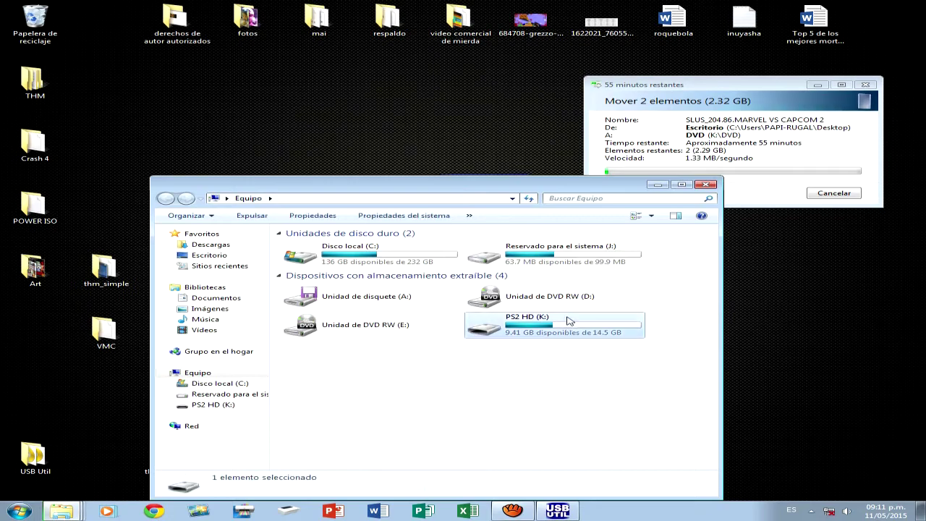
double_click(567, 327)
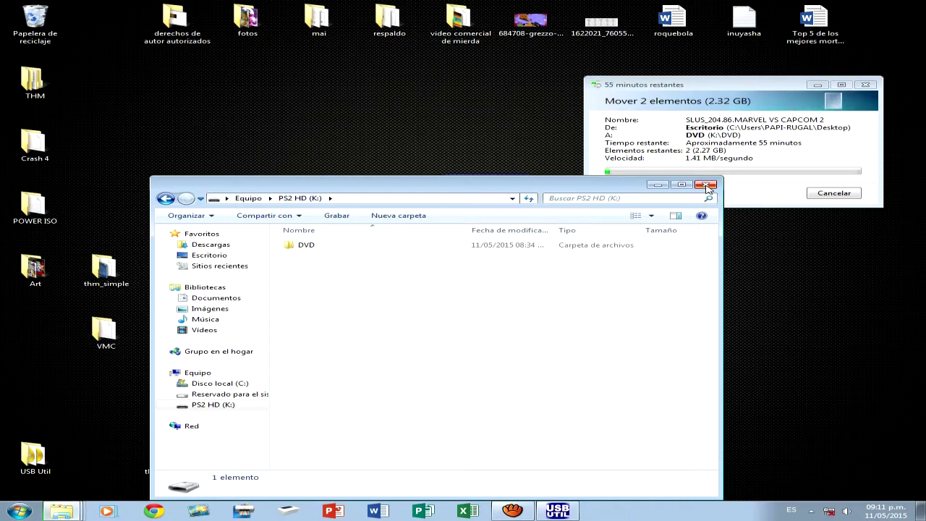
left_click(707, 187)
left_click(258, 288)
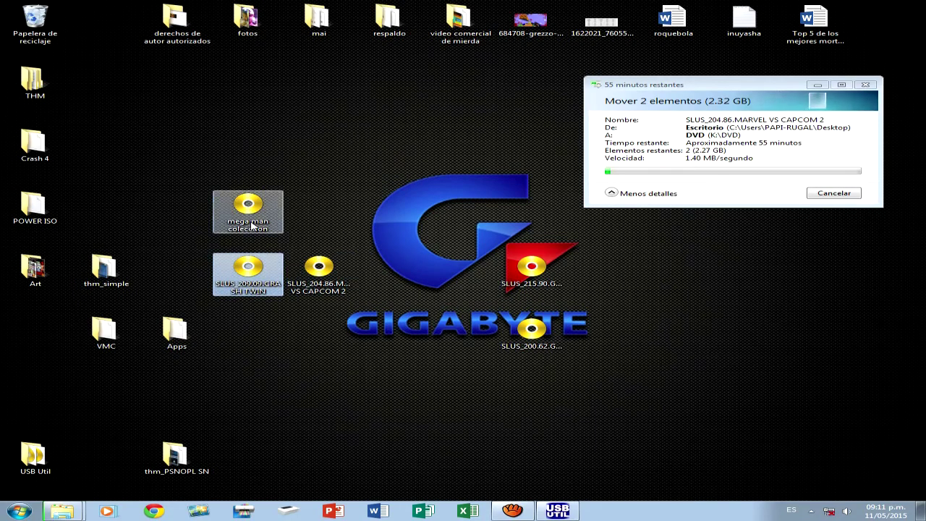
left_click(247, 210)
right_click(249, 222)
left_click(284, 228)
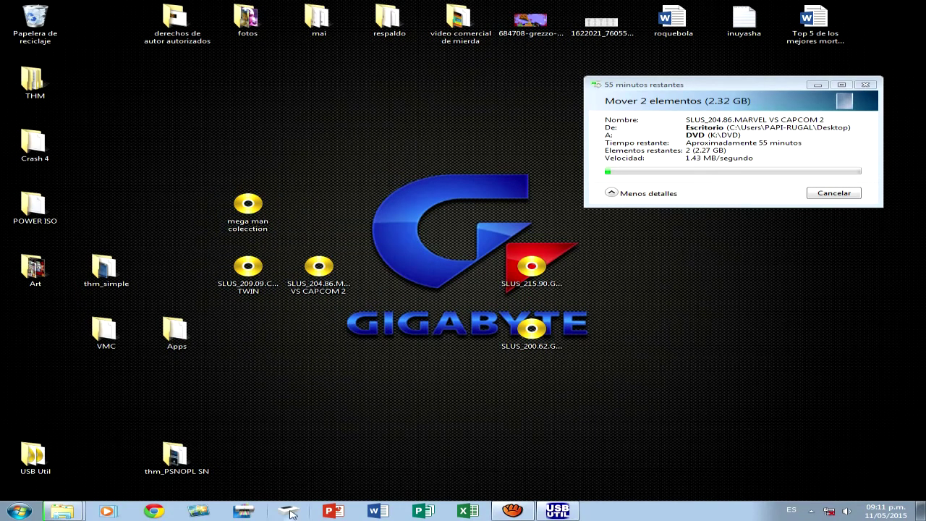
Switch to USBUtil, open the ISO explorer, select mega man colecction.iso and apply the Coincidir Videos option to it.
left_click(220, 106)
left_click(239, 117)
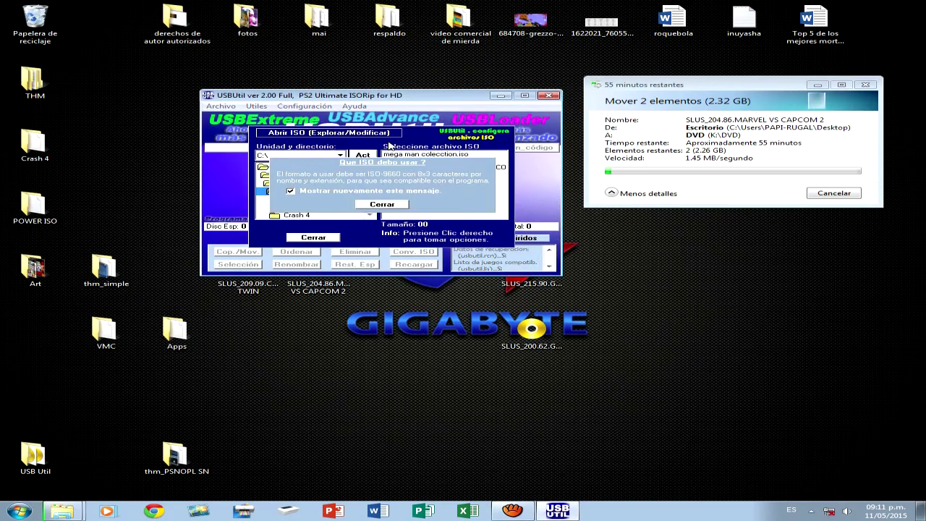
left_click(390, 205)
left_click(430, 155)
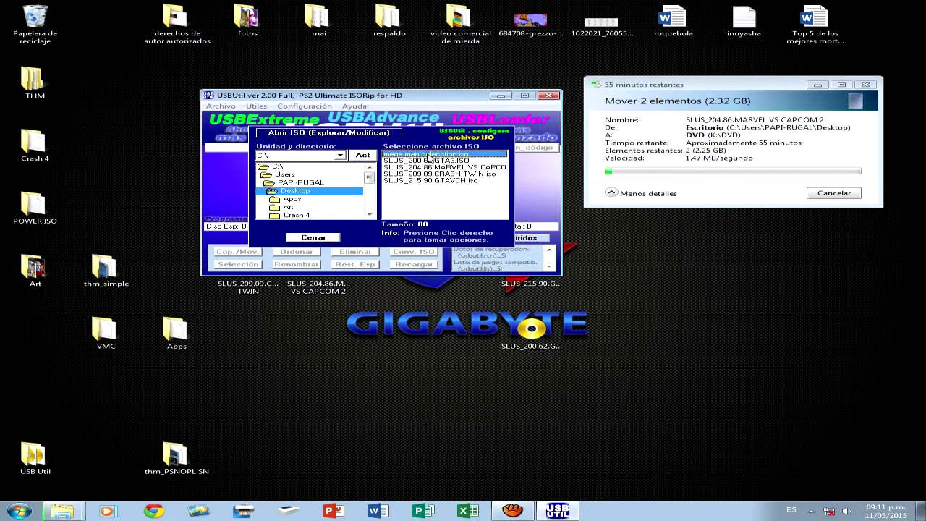
right_click(430, 159)
mouse_move(486, 177)
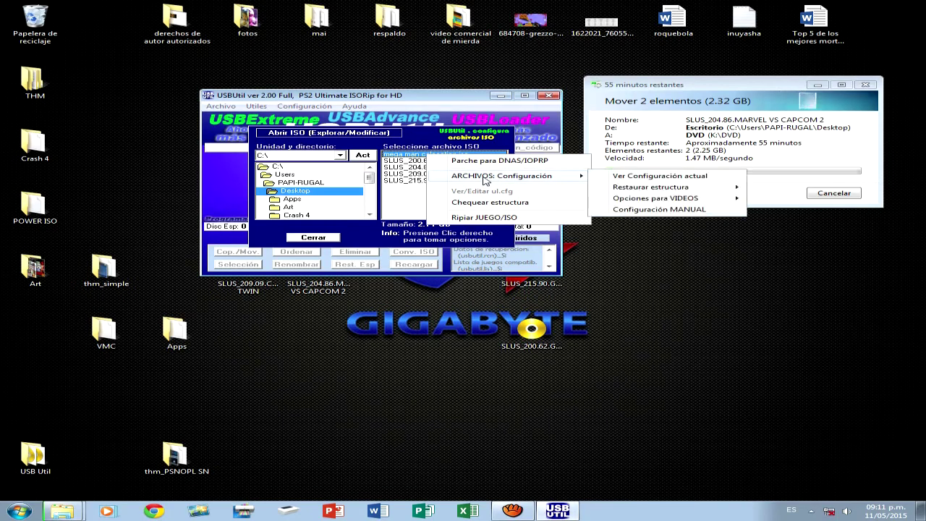
mouse_move(694, 198)
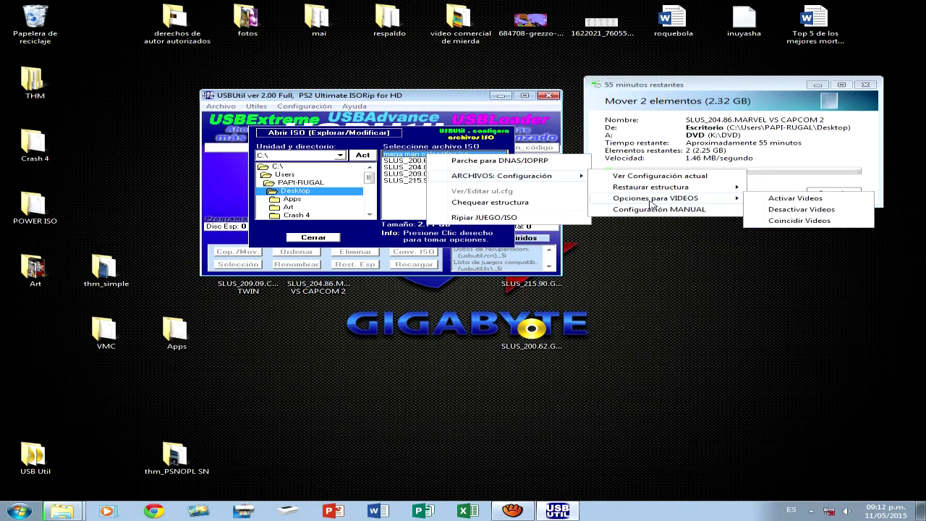
left_click(784, 221)
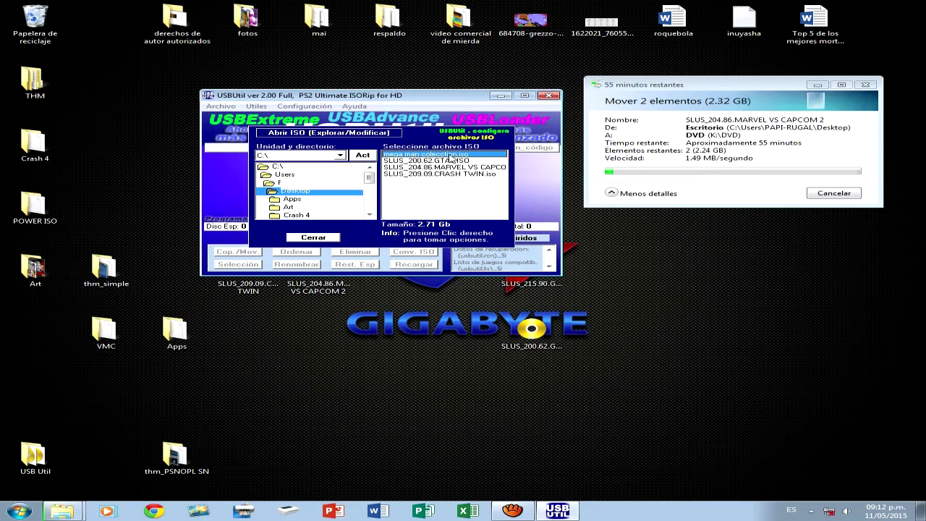
Review which PSS videos are active in the manual configuration of mega man colecction.iso, and exit it.
right_click(449, 156)
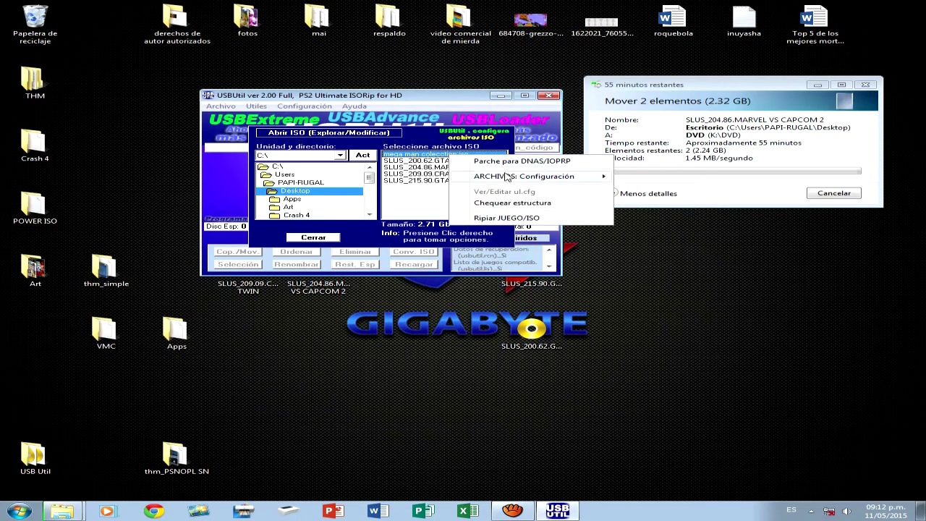
mouse_move(591, 181)
left_click(672, 215)
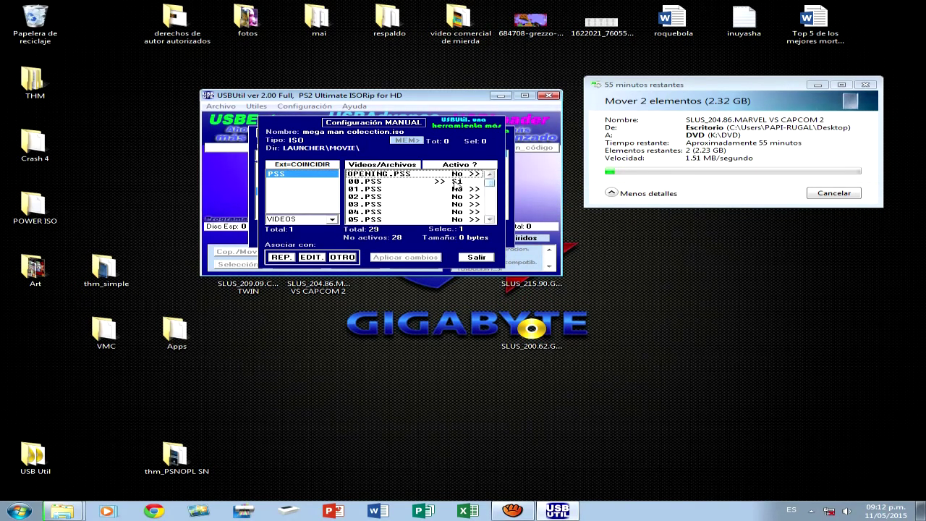
left_click(459, 183)
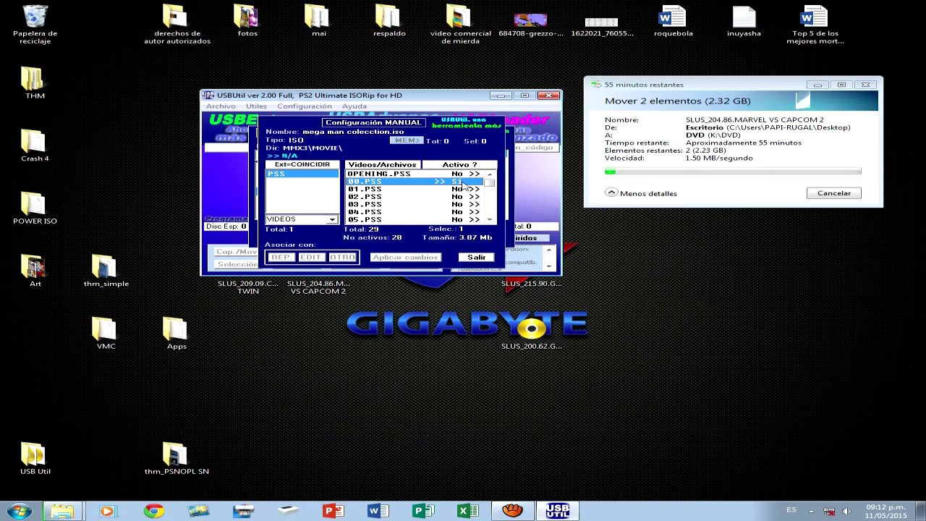
left_click(490, 219)
left_click(489, 219)
left_click(489, 220)
left_click(490, 220)
left_click(489, 219)
left_click(490, 219)
left_click(490, 174)
left_click(490, 174)
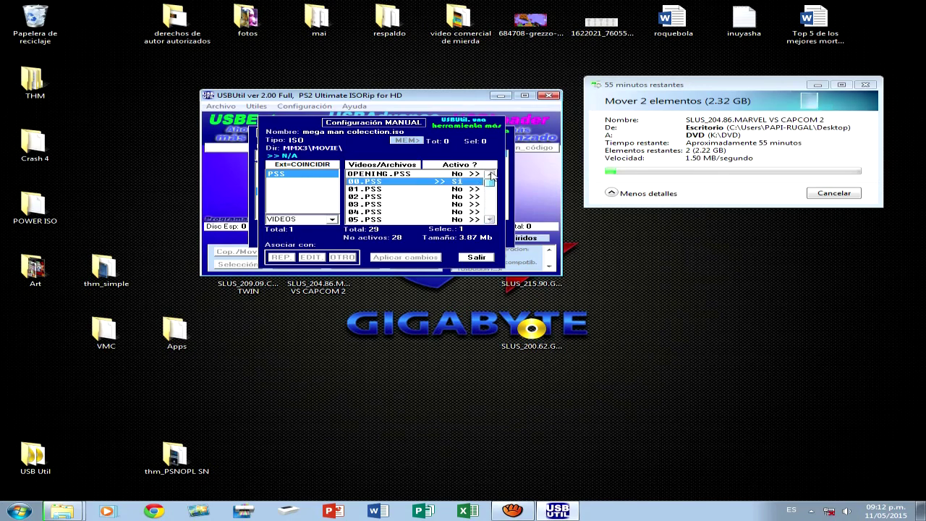
left_click(478, 258)
Rip mega man colecction.iso for HD in Extremo mode, dismissing the ripping information notice.
right_click(415, 158)
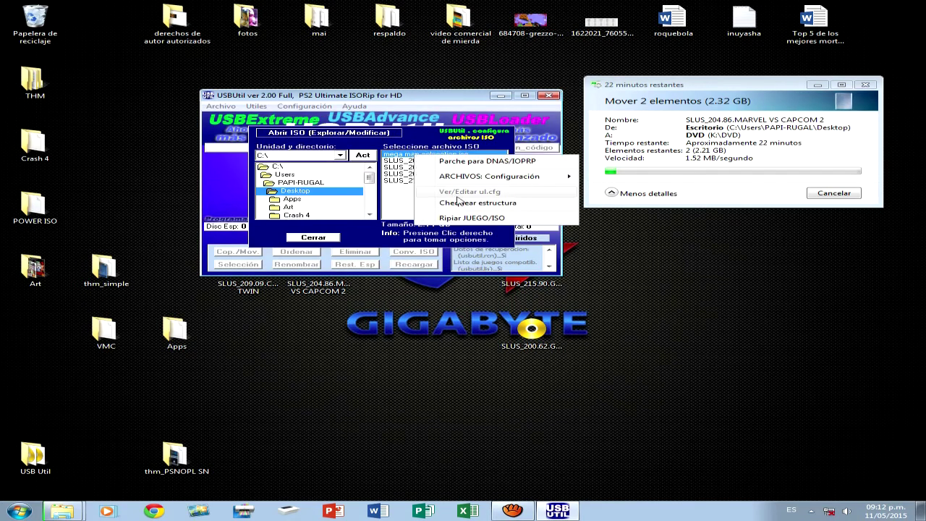
left_click(477, 219)
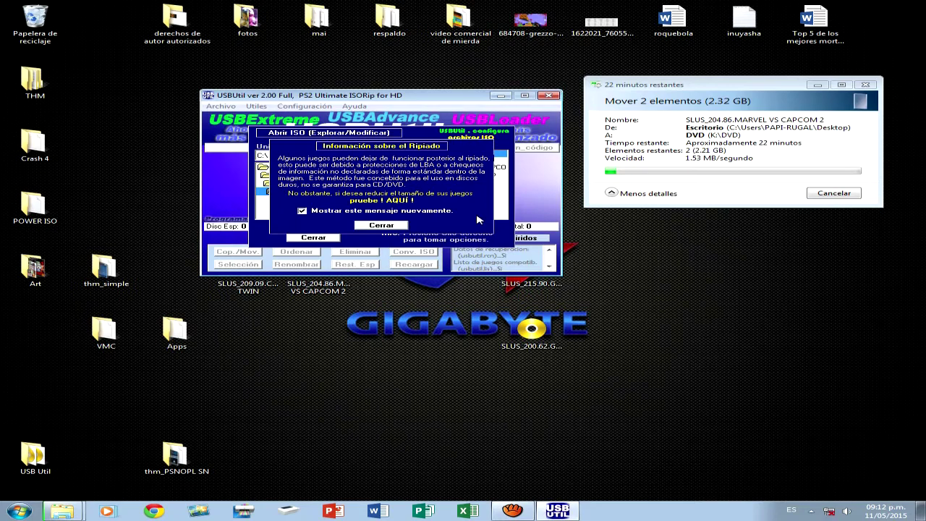
left_click(382, 226)
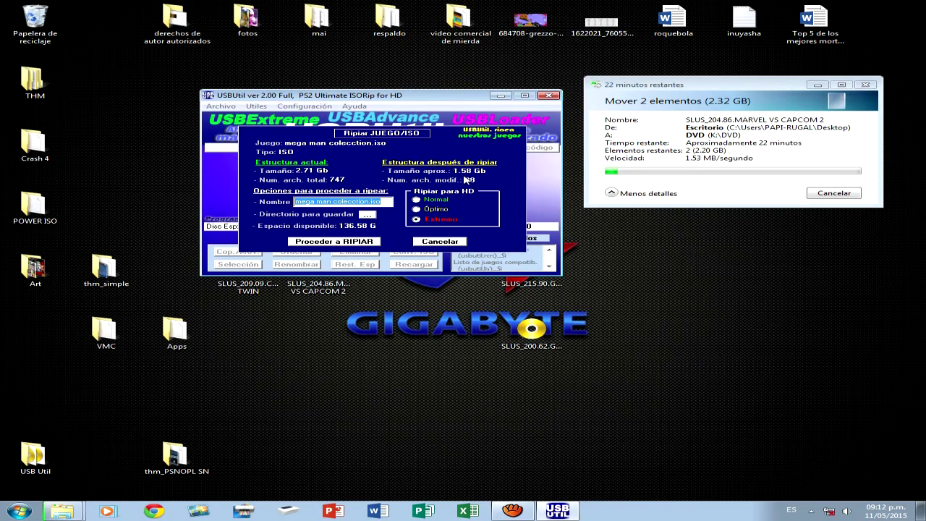
left_click(354, 244)
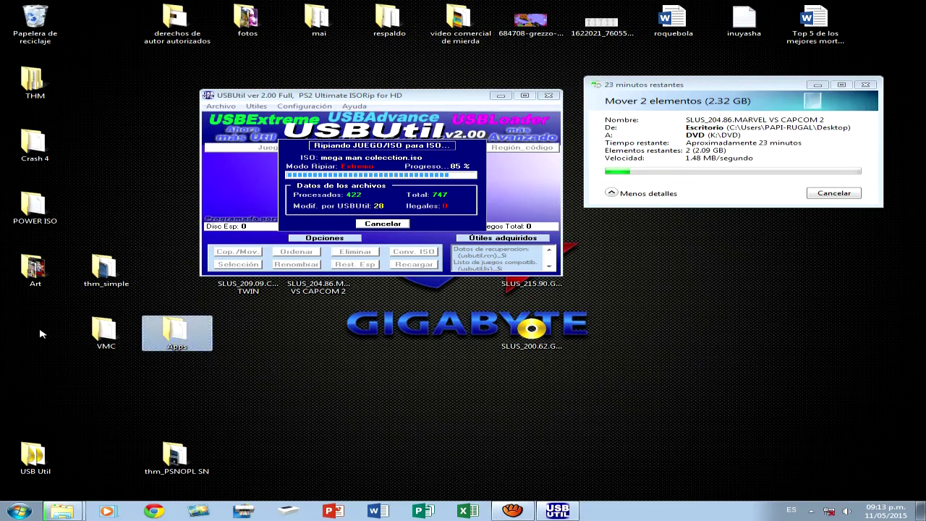
Place the Apps folder below the Art folder on the desktop, inspect its Open Ps2 Loader 0.8.ELF file and close the folder.
left_click_drag(171, 366, 30, 366)
left_click(141, 378)
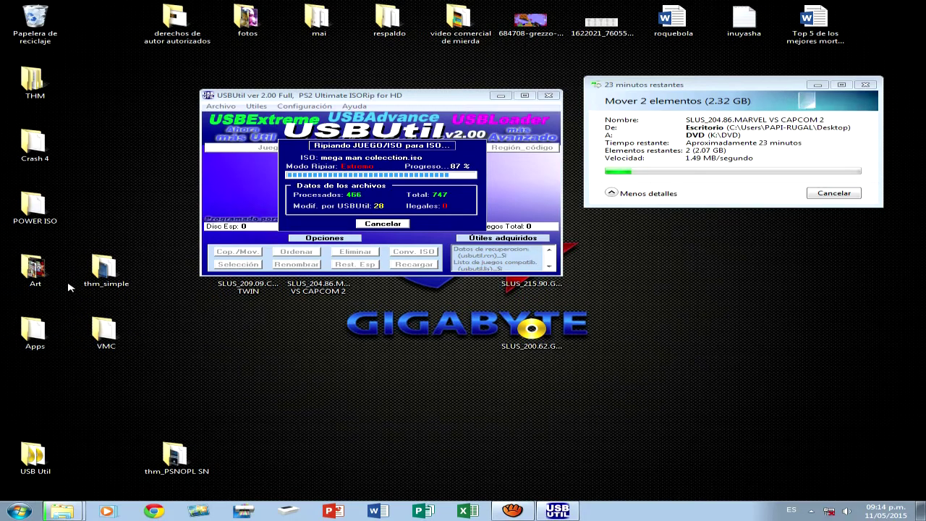
double_click(35, 334)
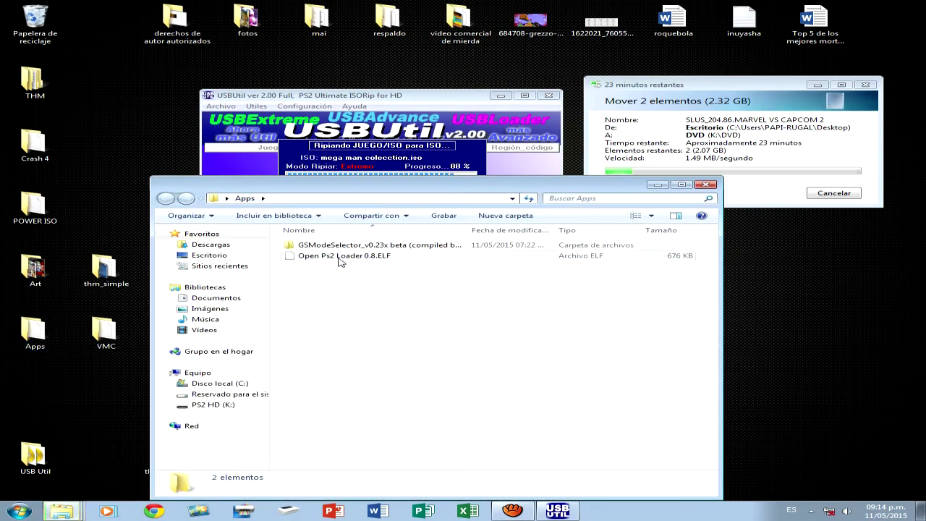
left_click(375, 257)
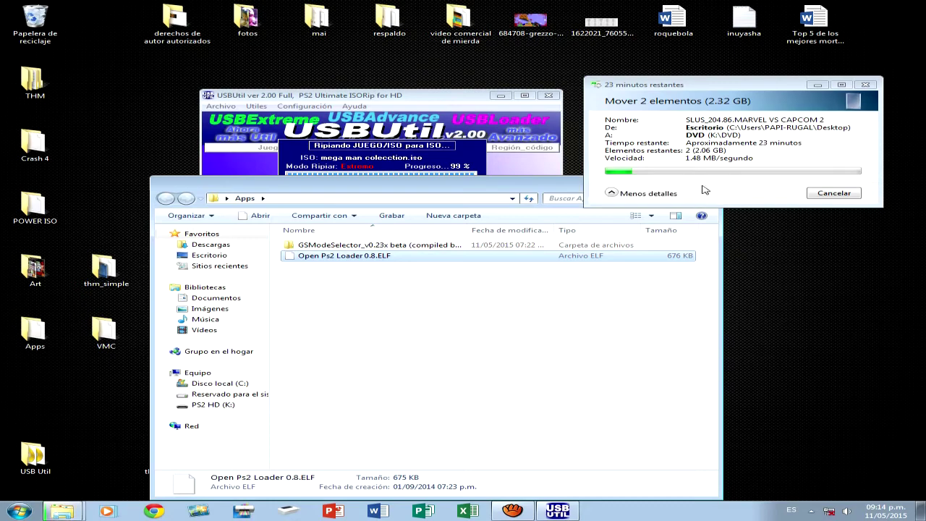
left_click(704, 186)
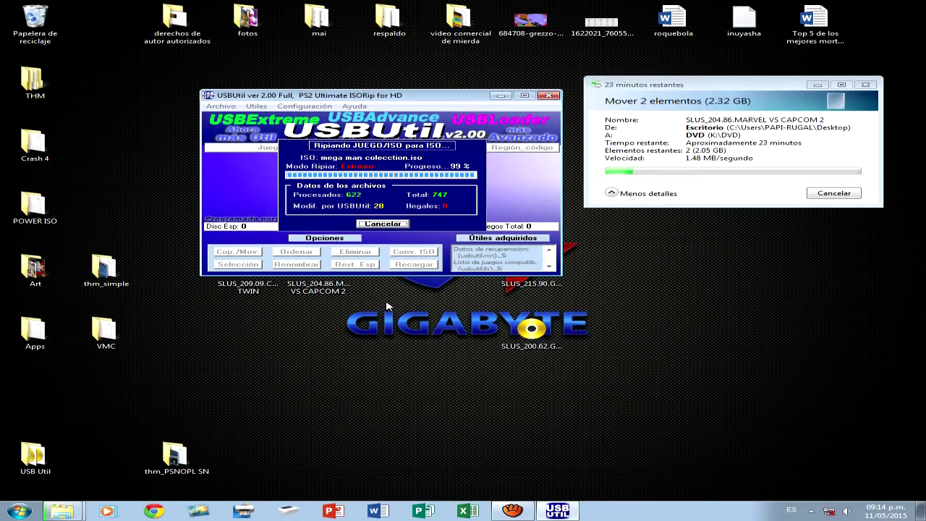
Show the computer's drives, check which folders PS2 HD (K:) holds and close the window.
left_click(18, 511)
left_click(217, 391)
left_click_drag(465, 364, 587, 414)
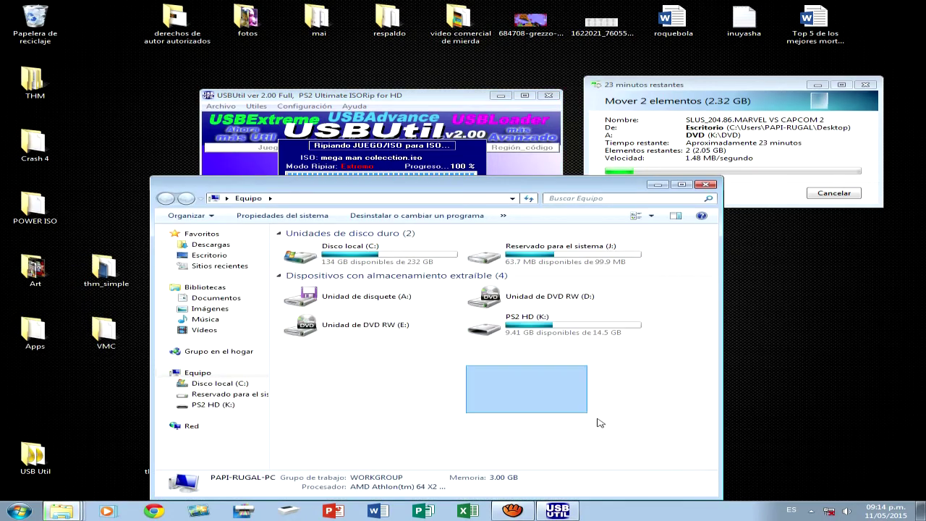
double_click(518, 328)
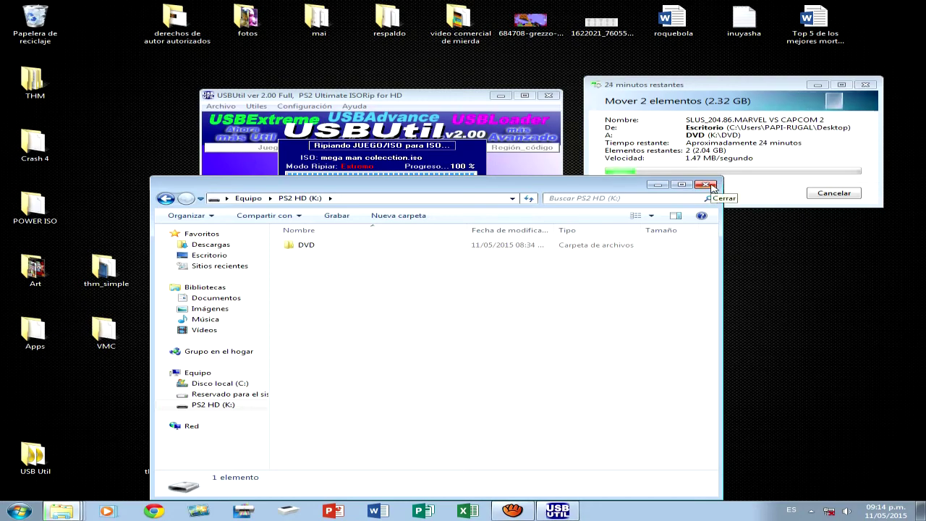
left_click(705, 185)
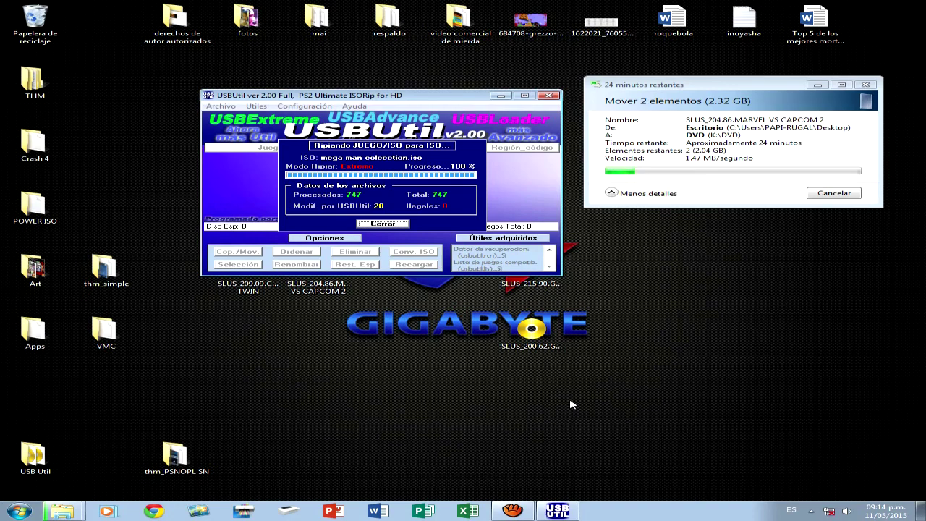